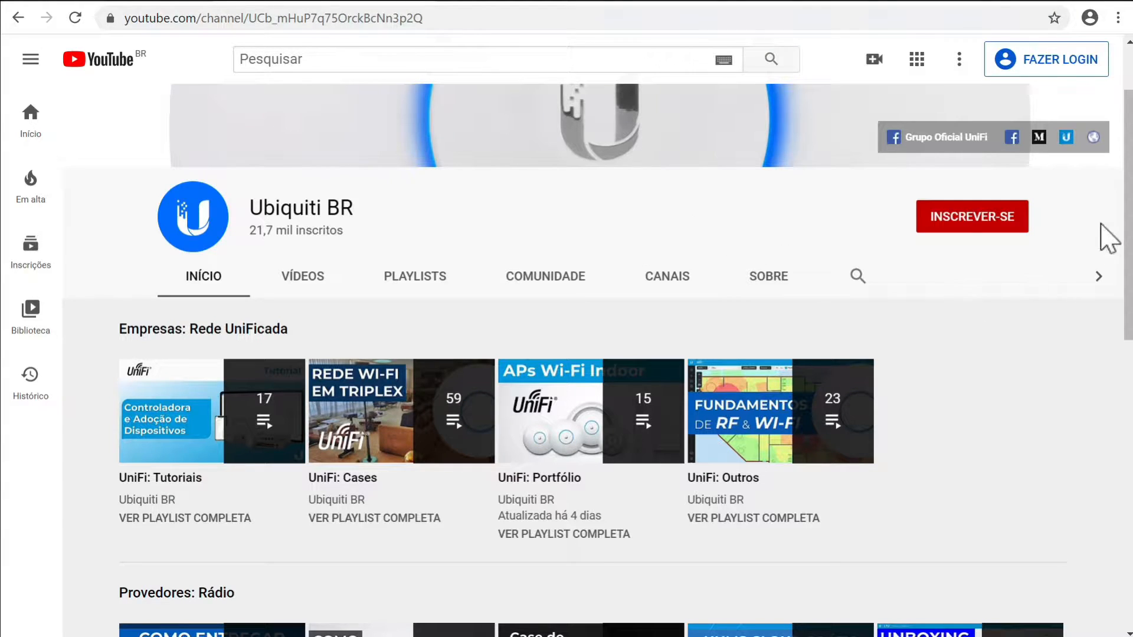
Scroll the Ubiquiti BR channel home page and open its Vídeos list
mouse_move(1130, 215)
left_mouse_down()
mouse_move(1129, 266)
mouse_move(1129, 232)
left_mouse_up()
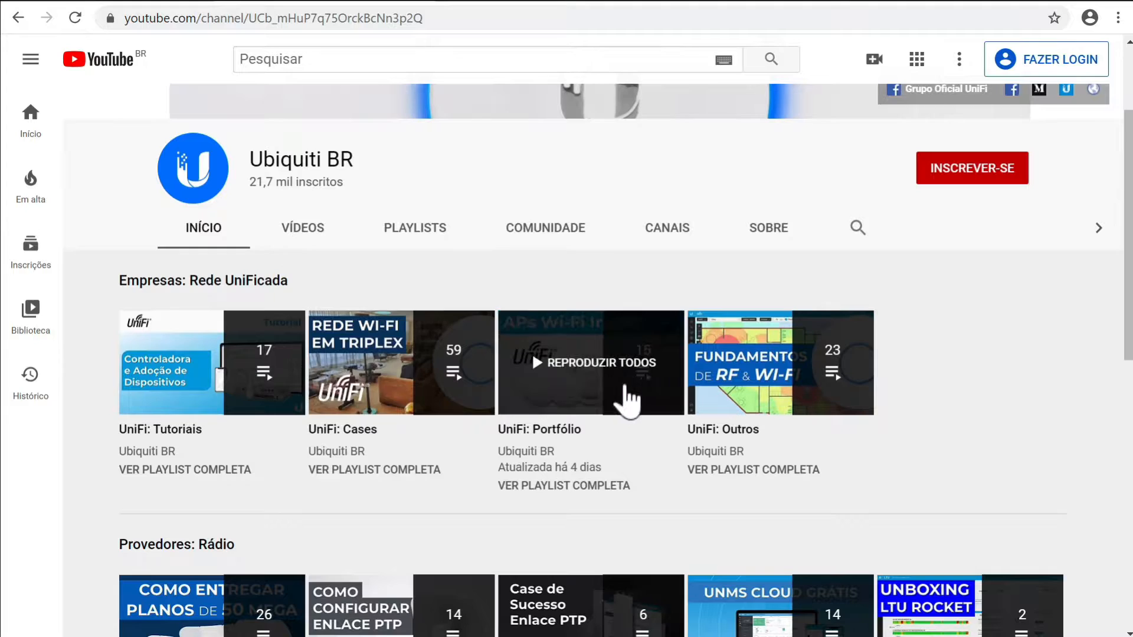
left_click(319, 232)
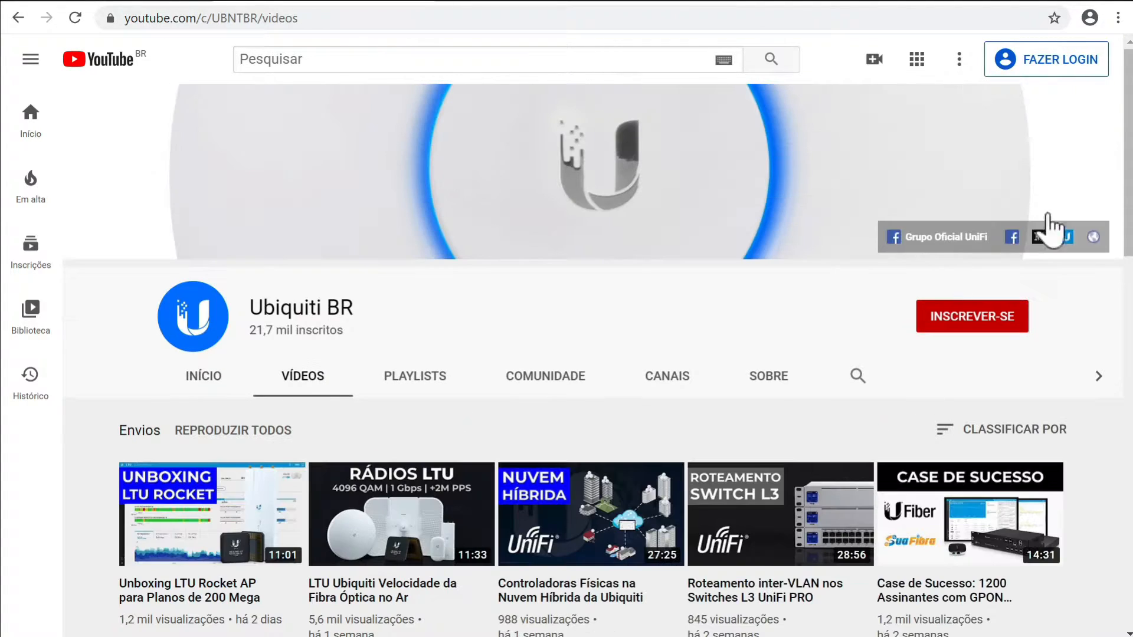
Scroll down and back up through the Ubiquiti BR Vídeos grid
left_click_drag(1127, 101, 1111, 251)
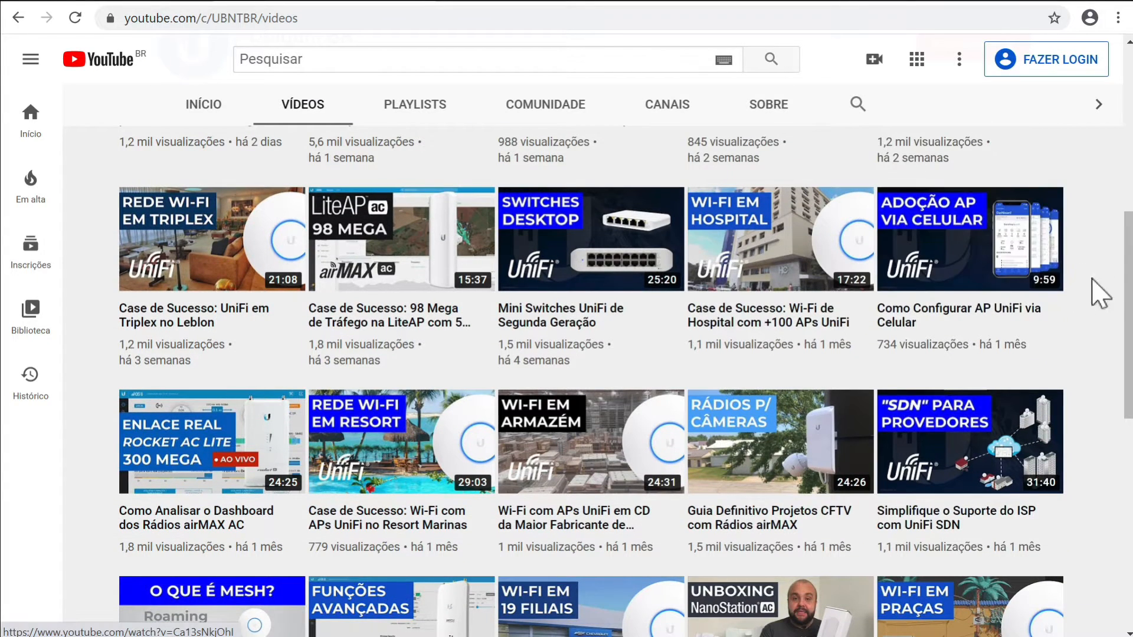
left_click_drag(1131, 312, 1125, 371)
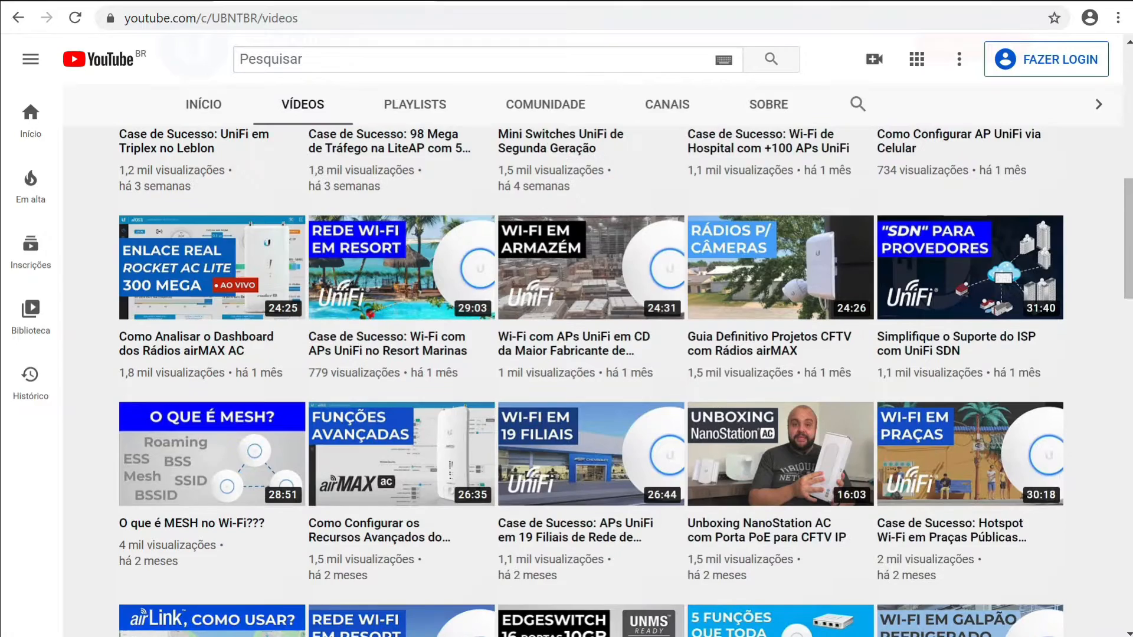
left_click_drag(1125, 192, 1127, 62)
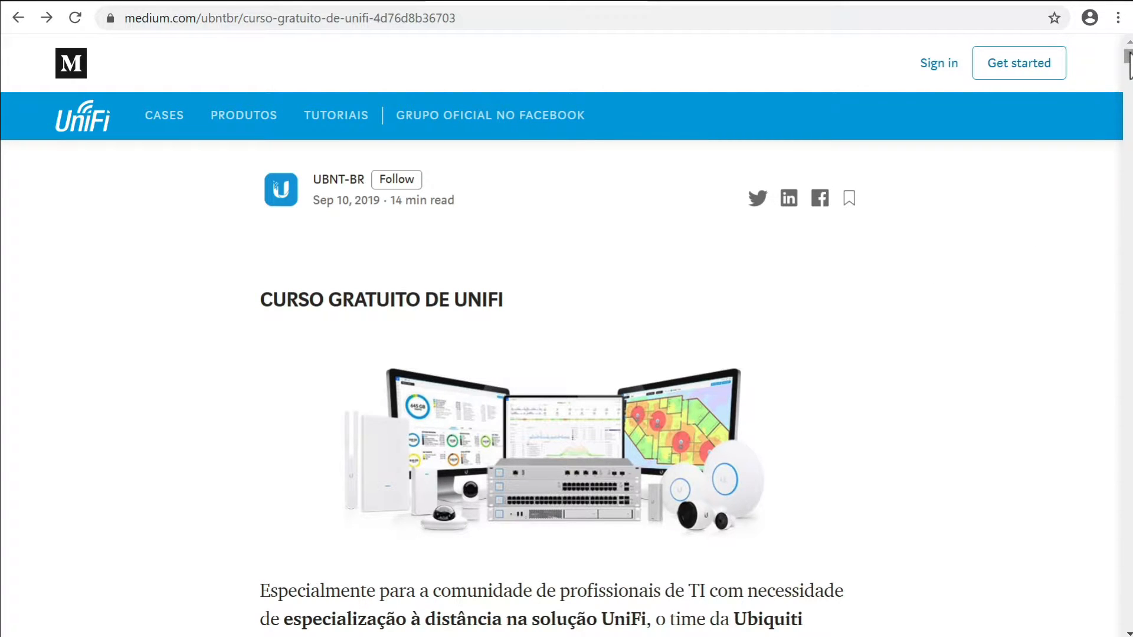
mouse_move(1127, 59)
left_mouse_down()
mouse_move(1128, 81)
mouse_move(1128, 59)
left_mouse_up()
left_click_drag(1127, 65, 1127, 92)
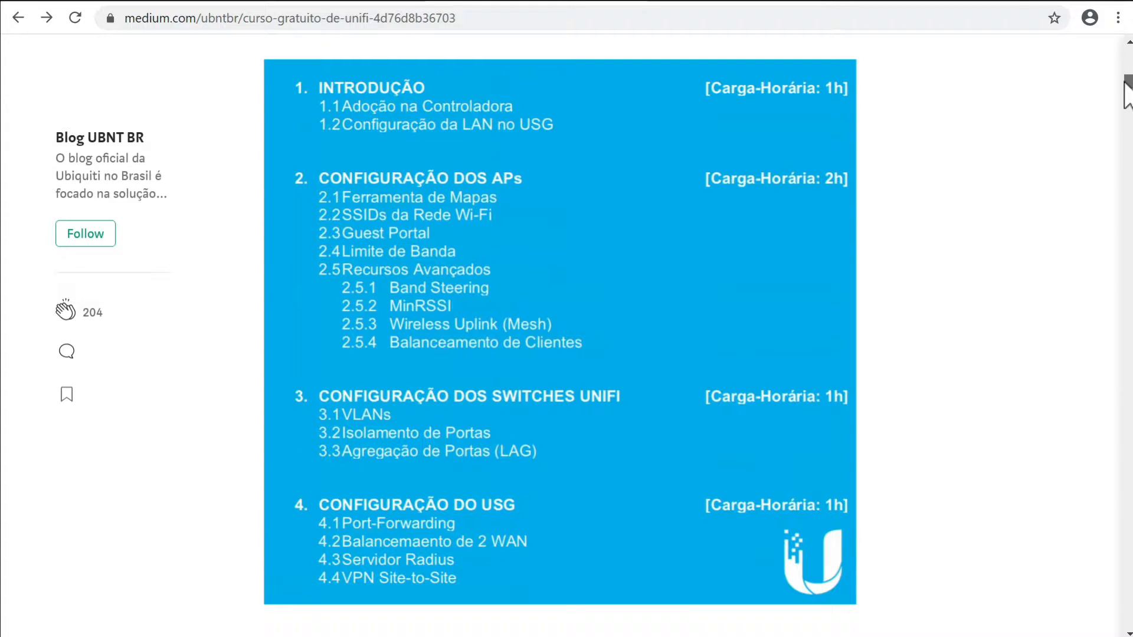
left_click_drag(1125, 83, 1124, 52)
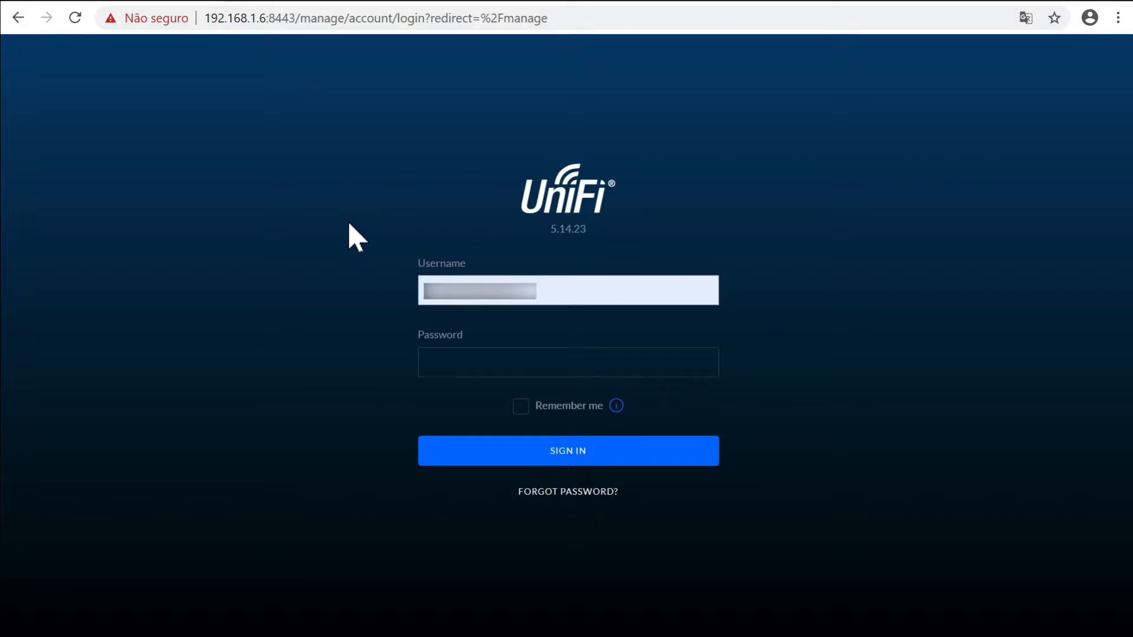
key("Tab")
Sign in to UniFi Network with the account password and go to the devices list
type("••••••••")
key("Return")
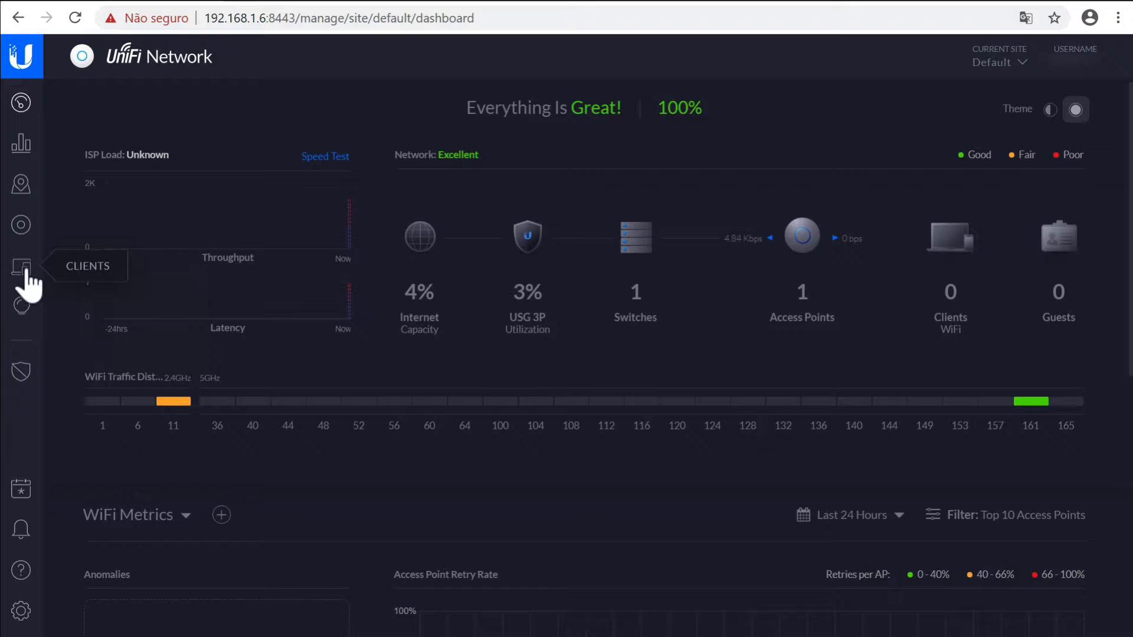
left_click(26, 274)
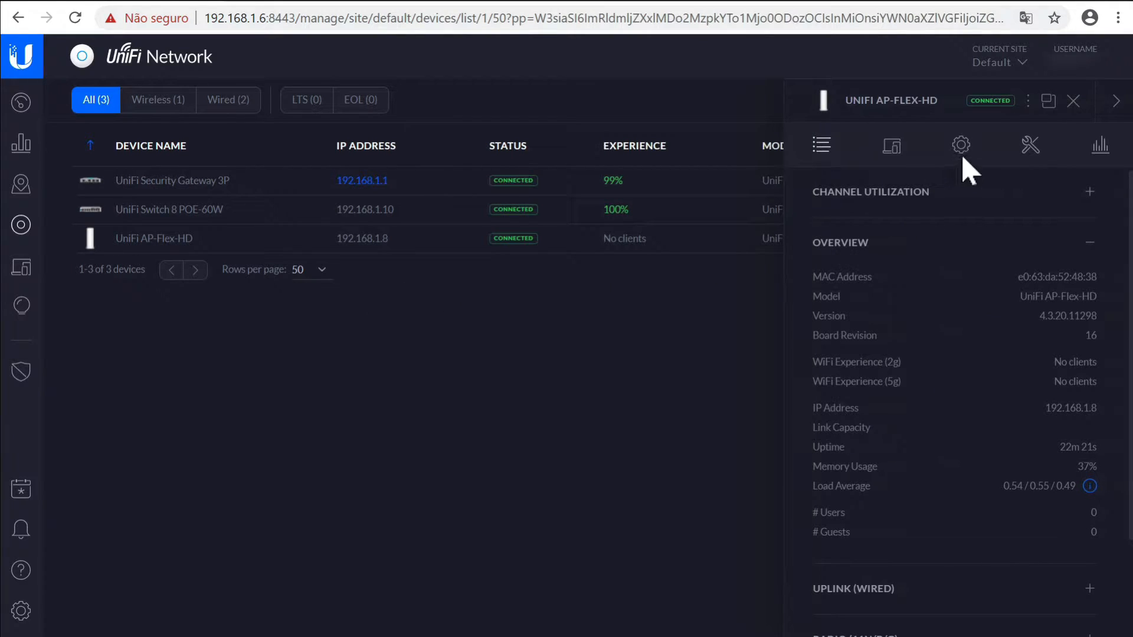
Show the AP-Flex-HD's Config settings, with LED colour 0000ff following site settings
left_click(969, 155)
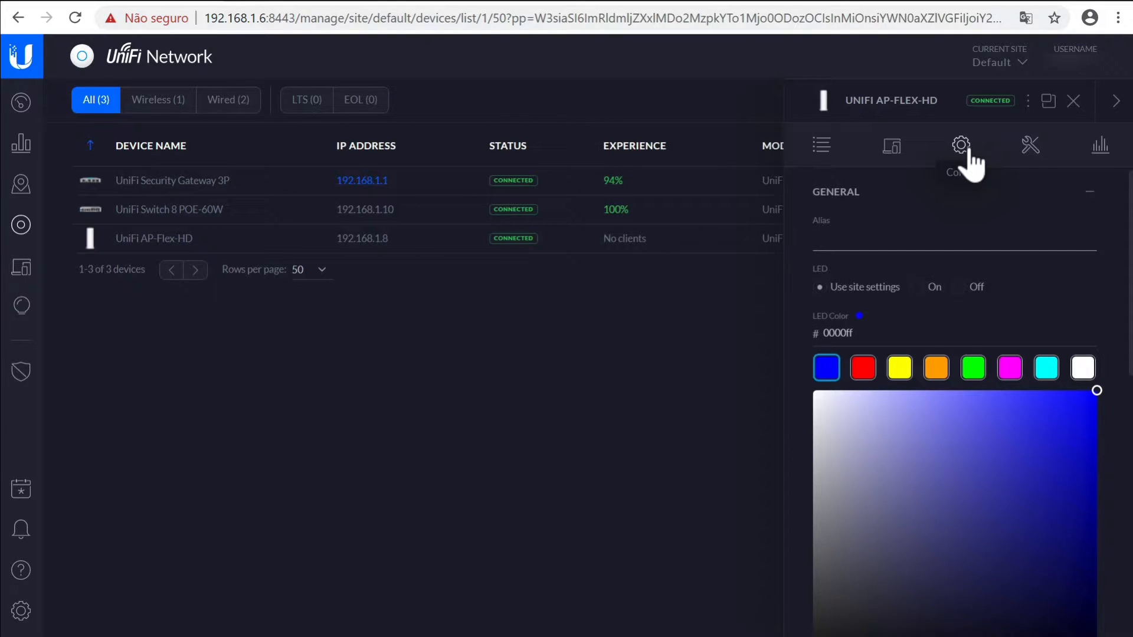
Set the access point's LED colour to red and save
left_click(865, 377)
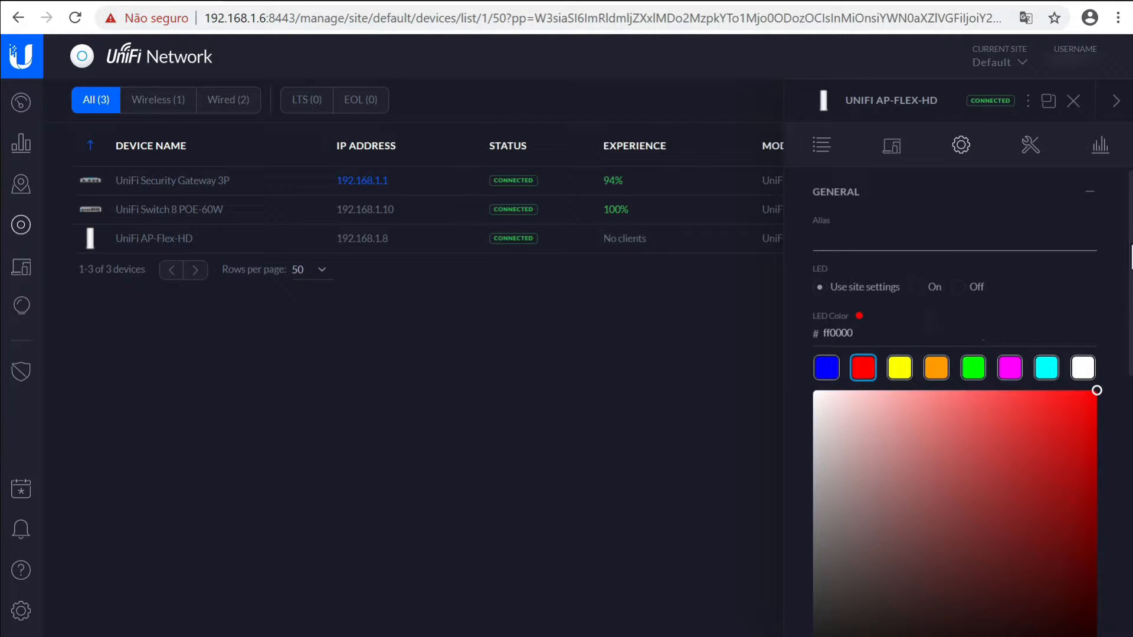
scroll(1115, 434, "down", 5)
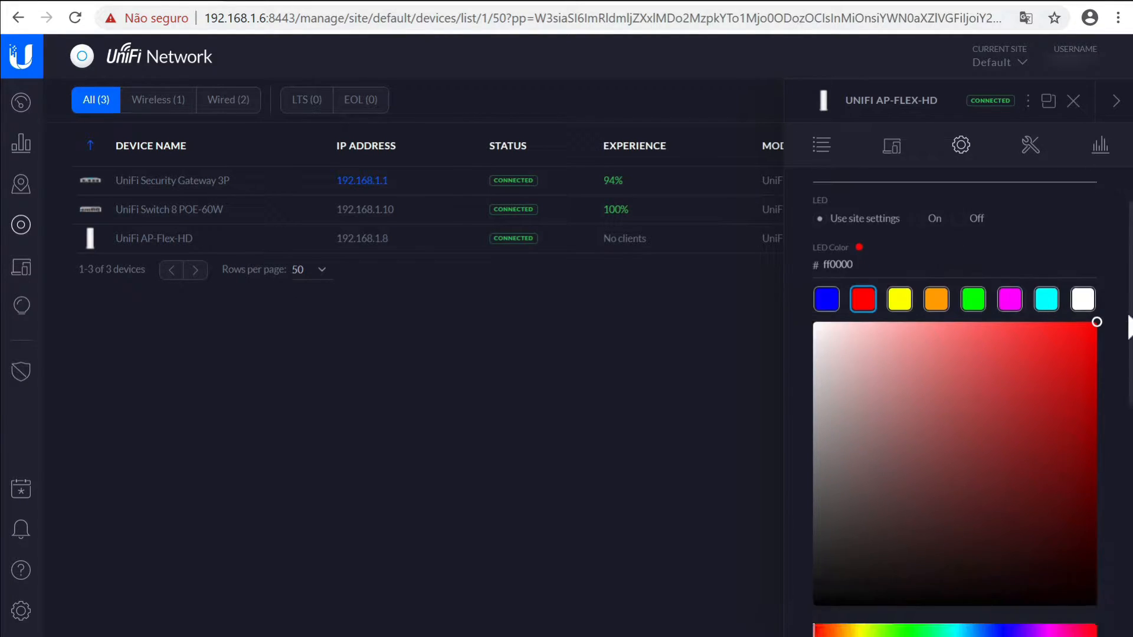
scroll(1115, 434, "down", 1)
left_click(1061, 404)
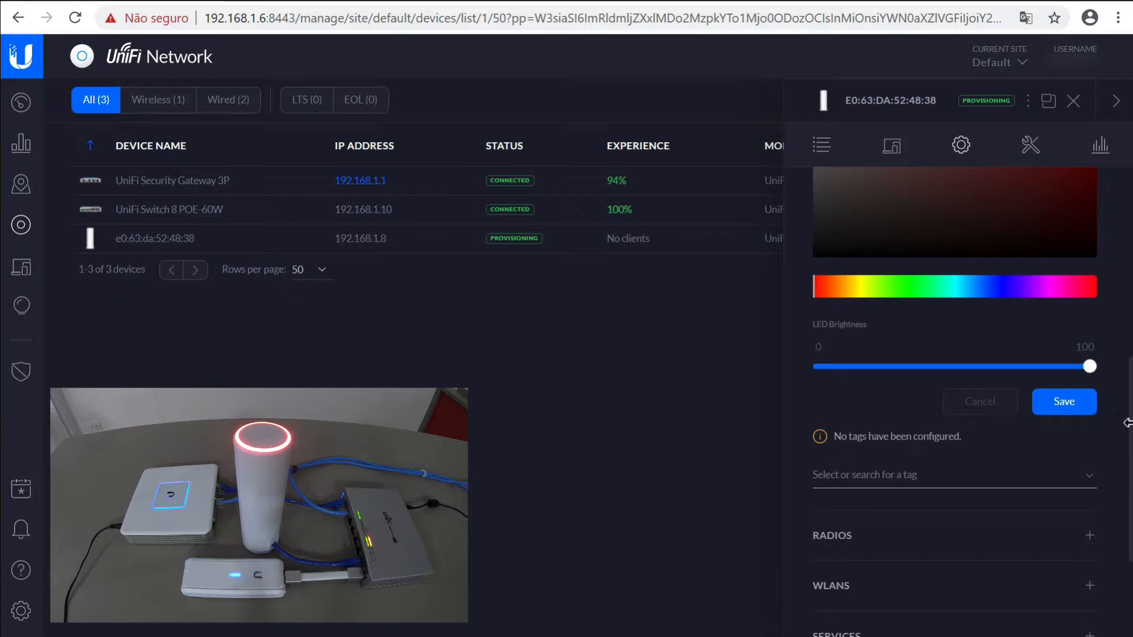
Change the LED colour to green and save
scroll(1129, 442, "up", 5)
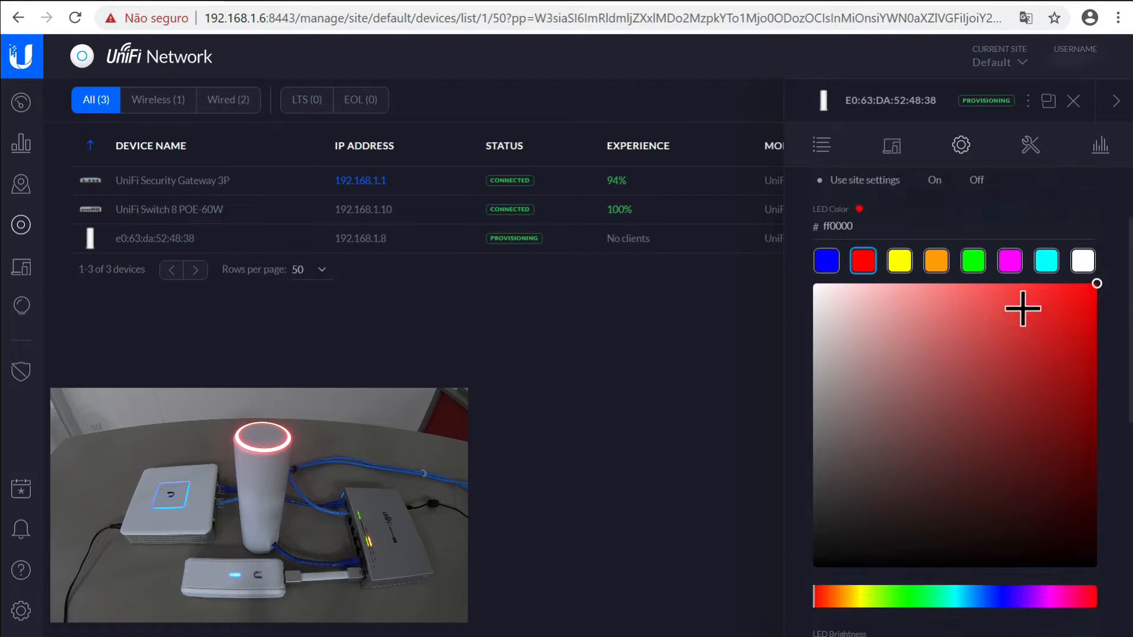
left_click(979, 266)
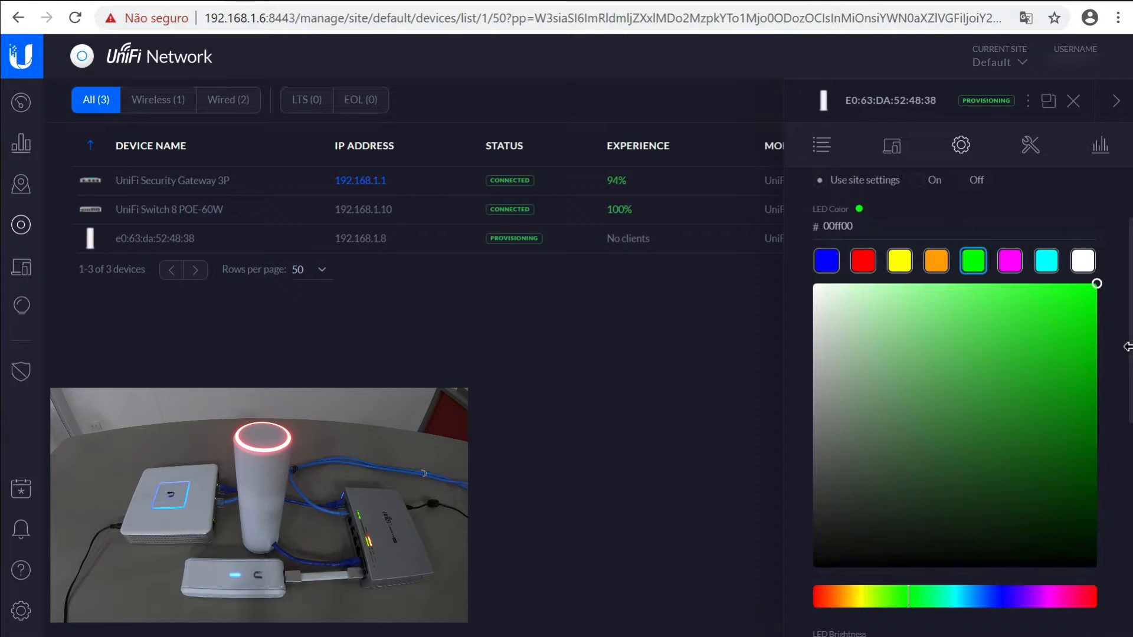
scroll(1129, 416, "down", 2)
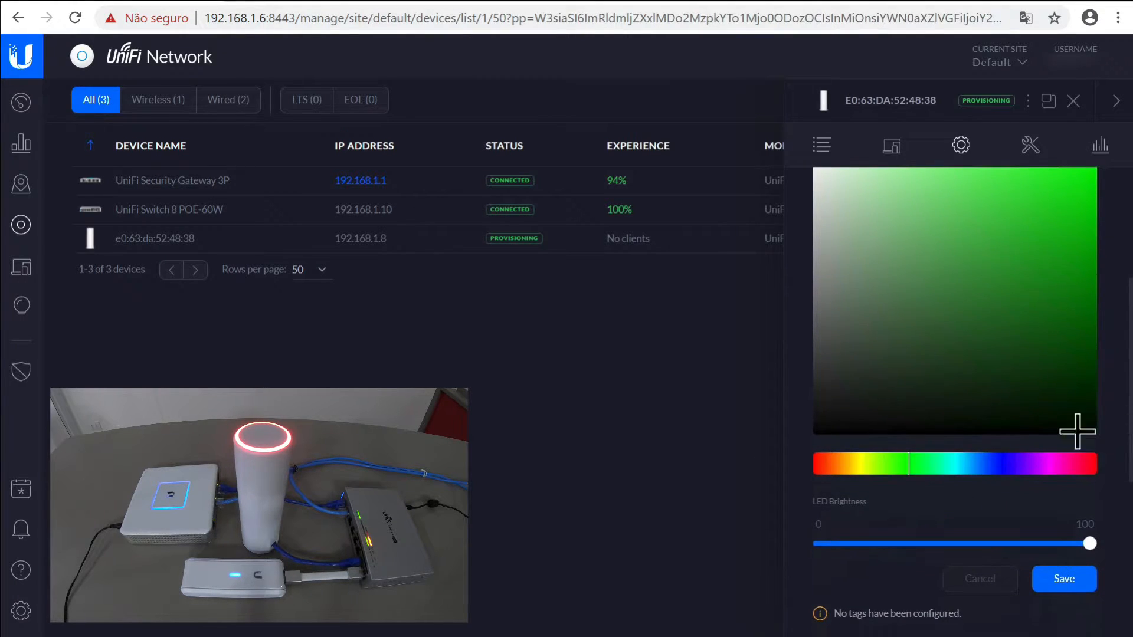
left_click(1064, 579)
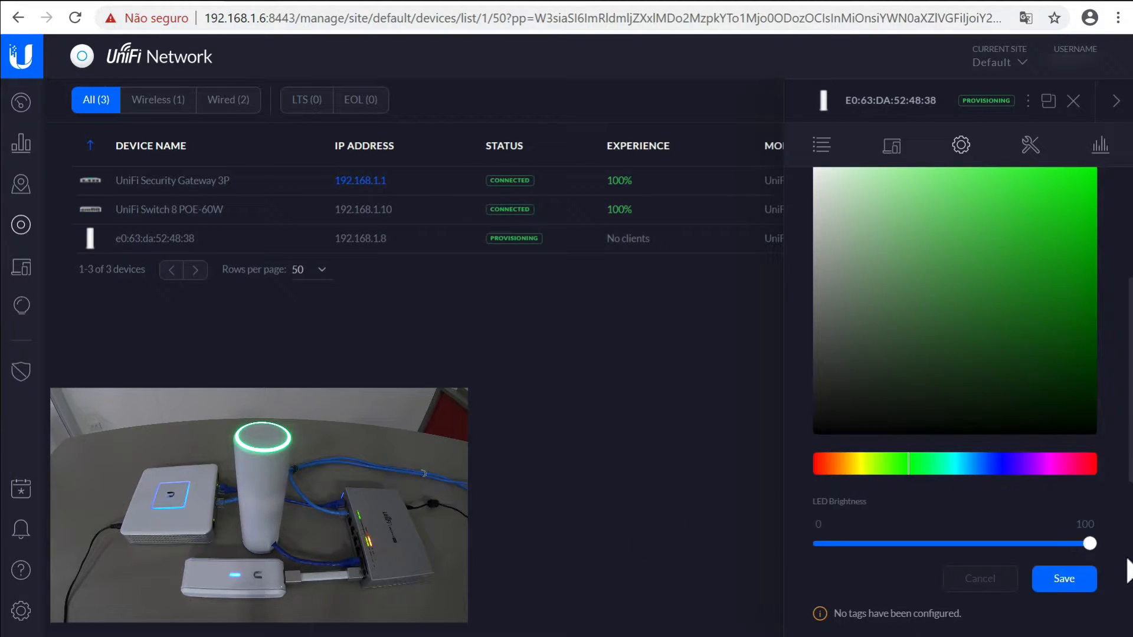
Restore the LED colour to blue 0000ff and save
scroll(847, 321, "up", 2)
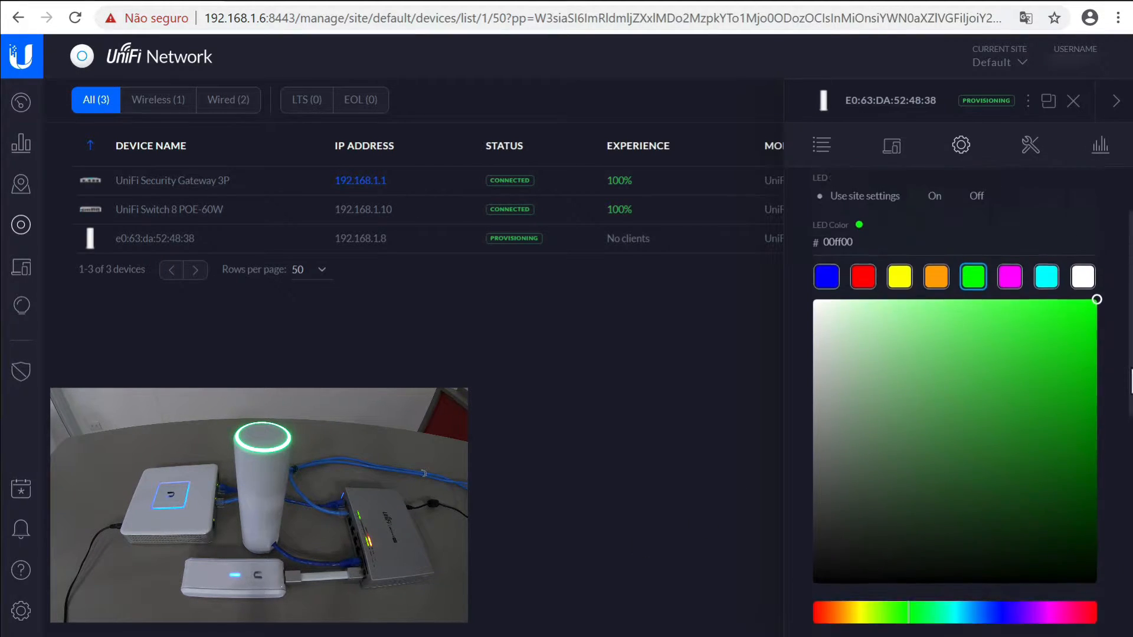
left_click(839, 287)
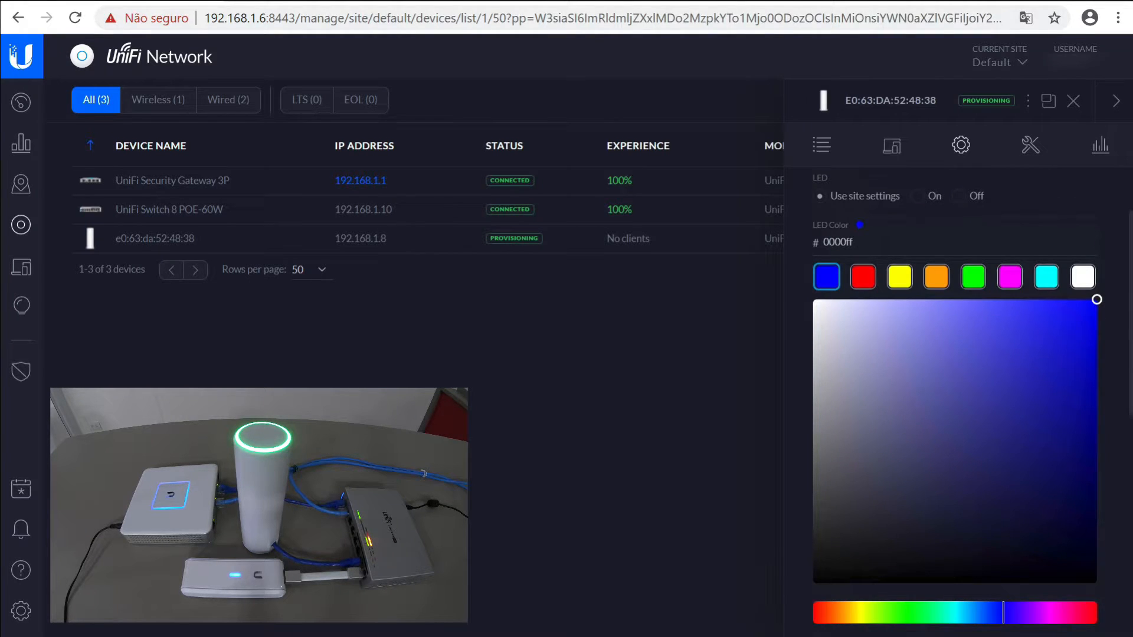
scroll(956, 395, "down", 2)
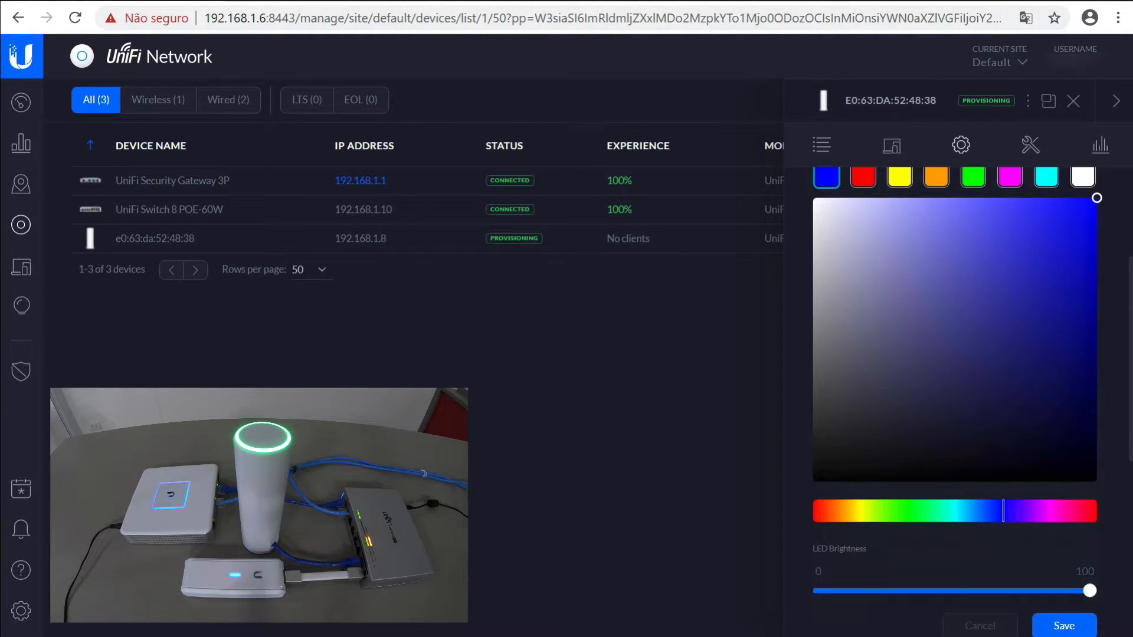
left_click(1076, 627)
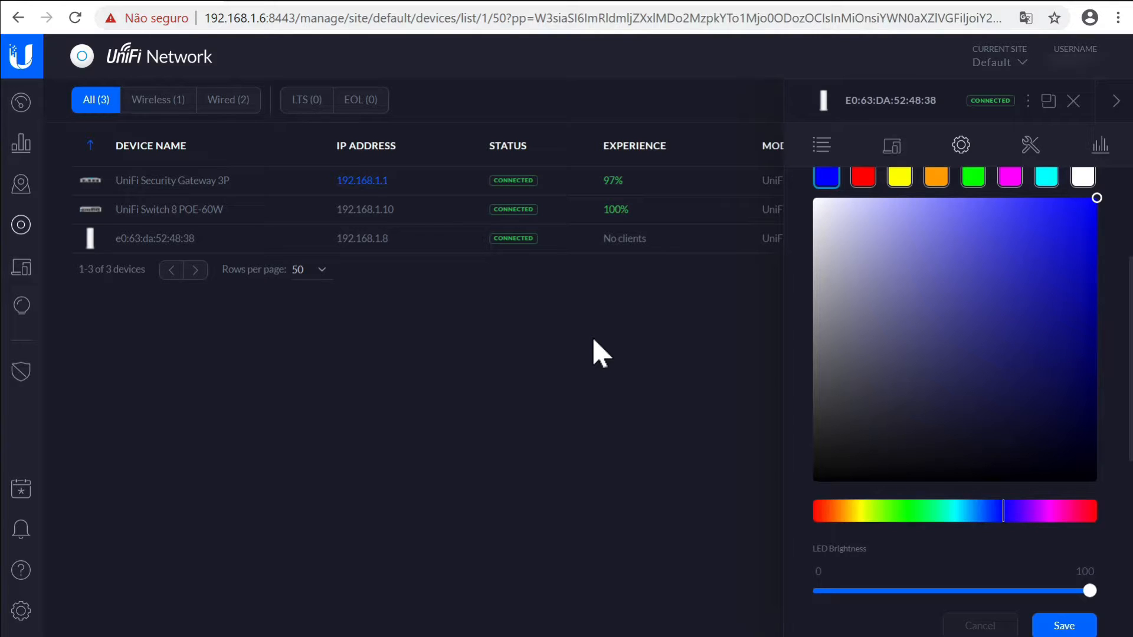
Close the AP-Flex-HD details panel to show the full devices list with models and uptimes
left_click(1074, 103)
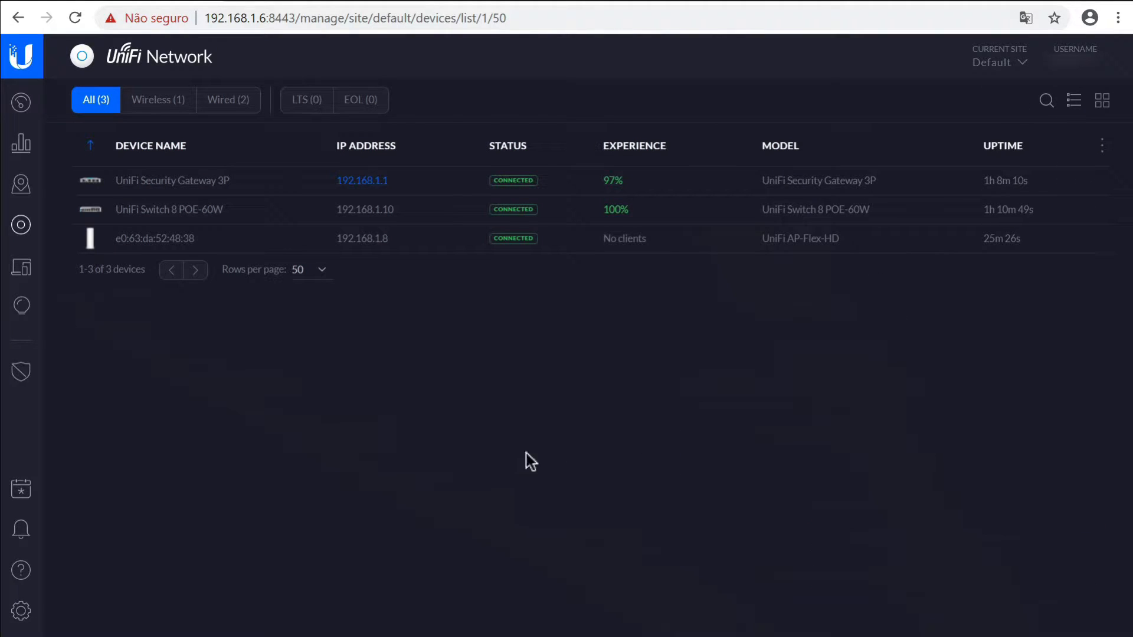
Reopen access point e0:63:da:52:48:38's Config and expand Manage Device down to Forget
left_click(155, 239)
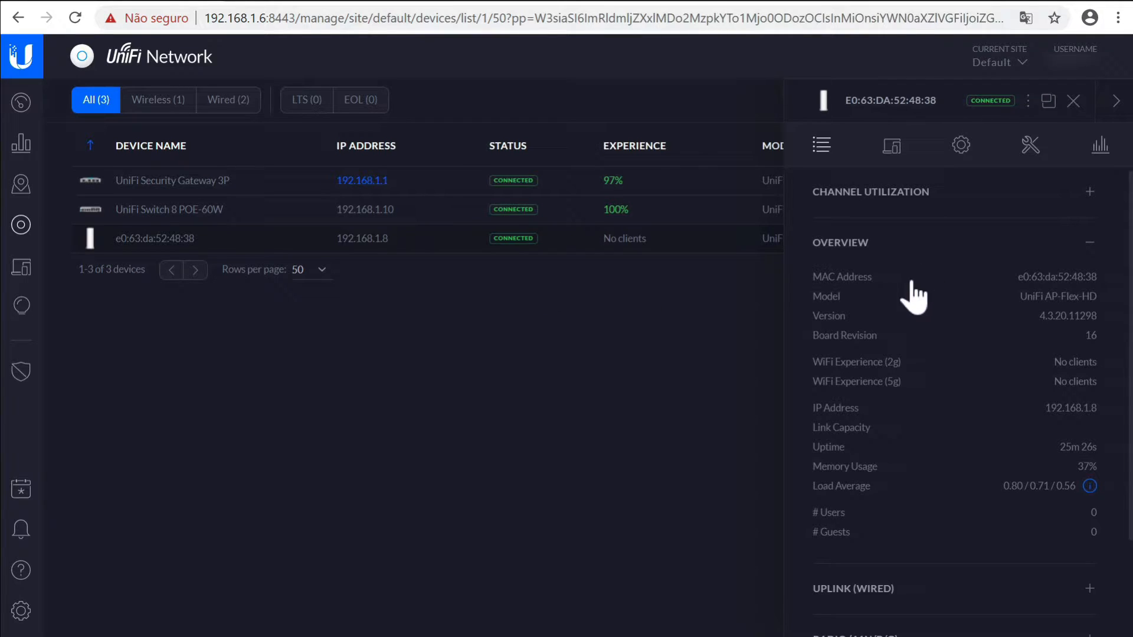
scroll(1033, 582, "down", 2)
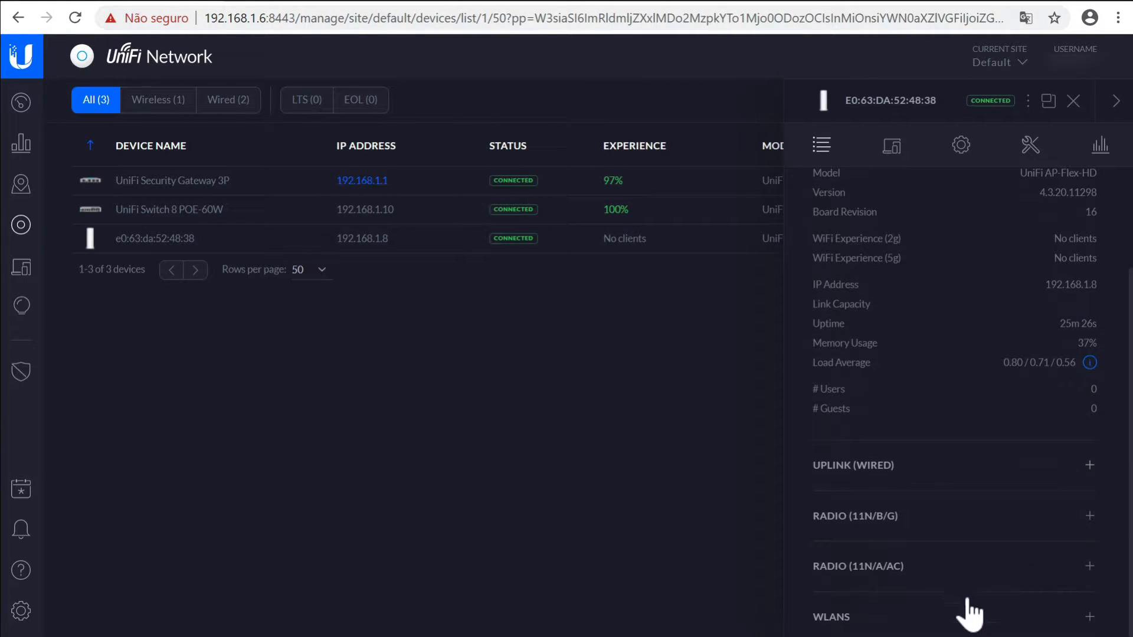
left_click(961, 147)
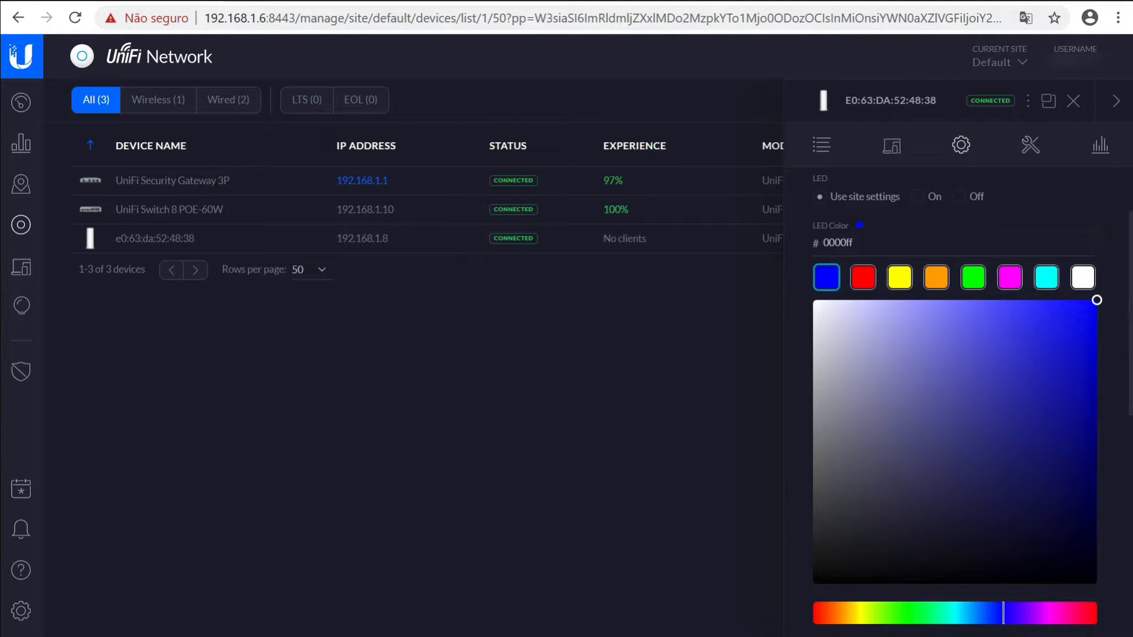
left_click_drag(1127, 357, 1120, 594)
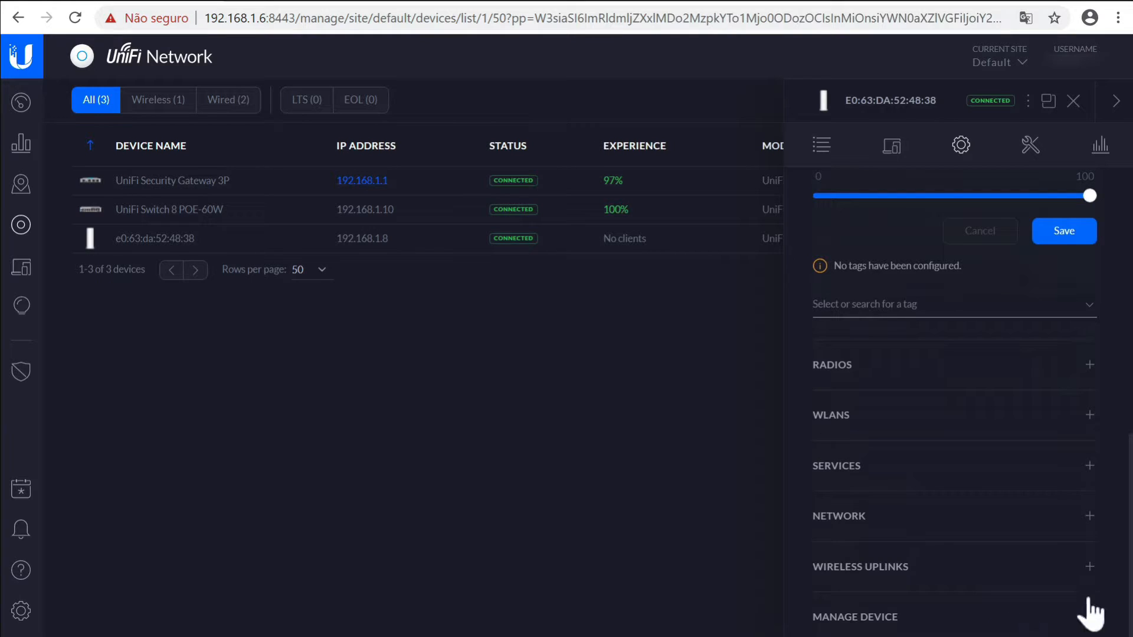
left_click(1089, 615)
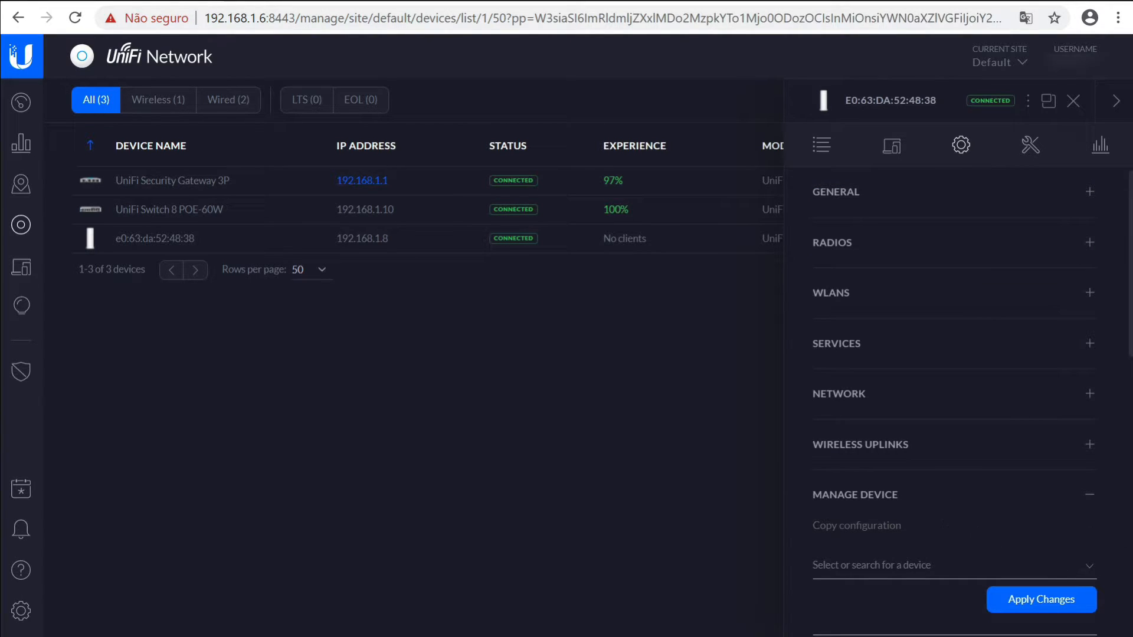
left_click_drag(1128, 353, 1105, 622)
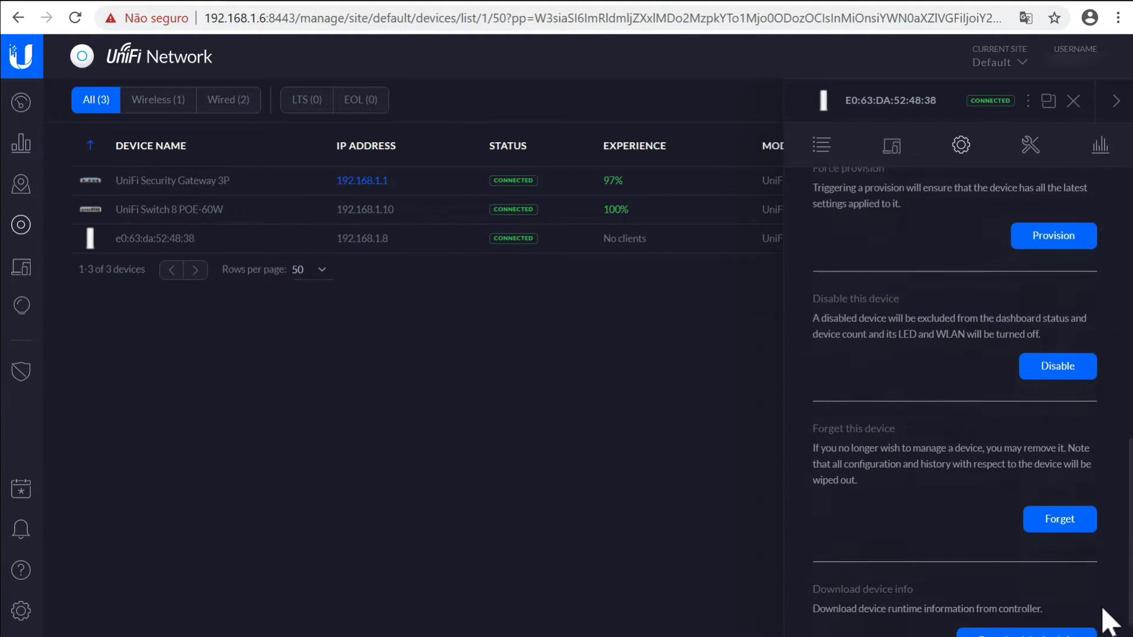
left_click(1062, 518)
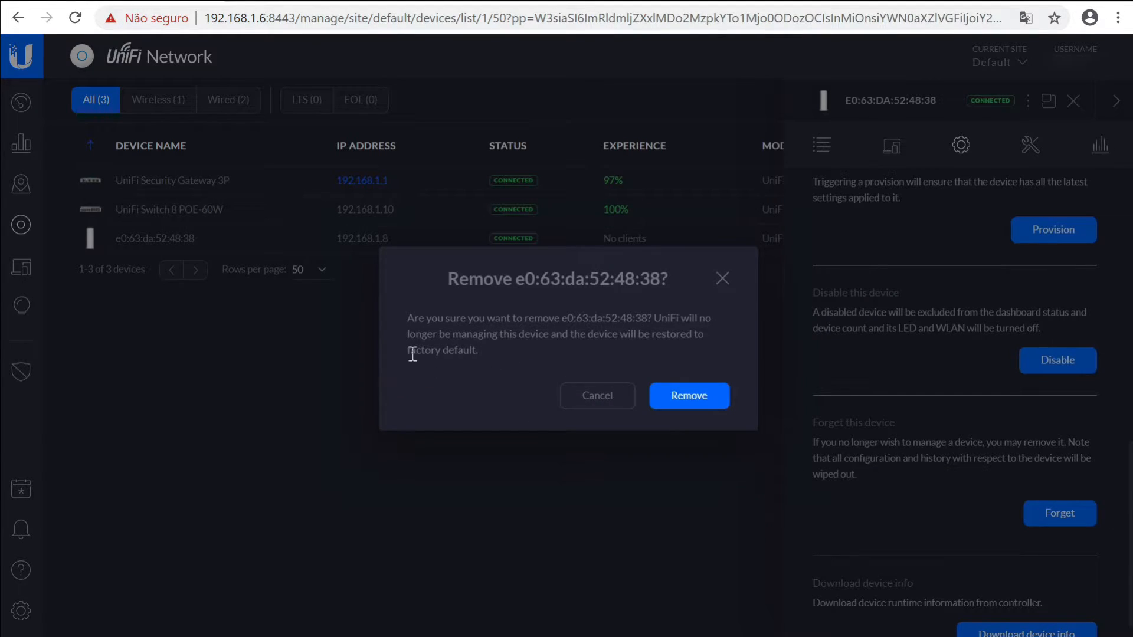
left_click_drag(416, 352, 476, 354)
left_click(700, 395)
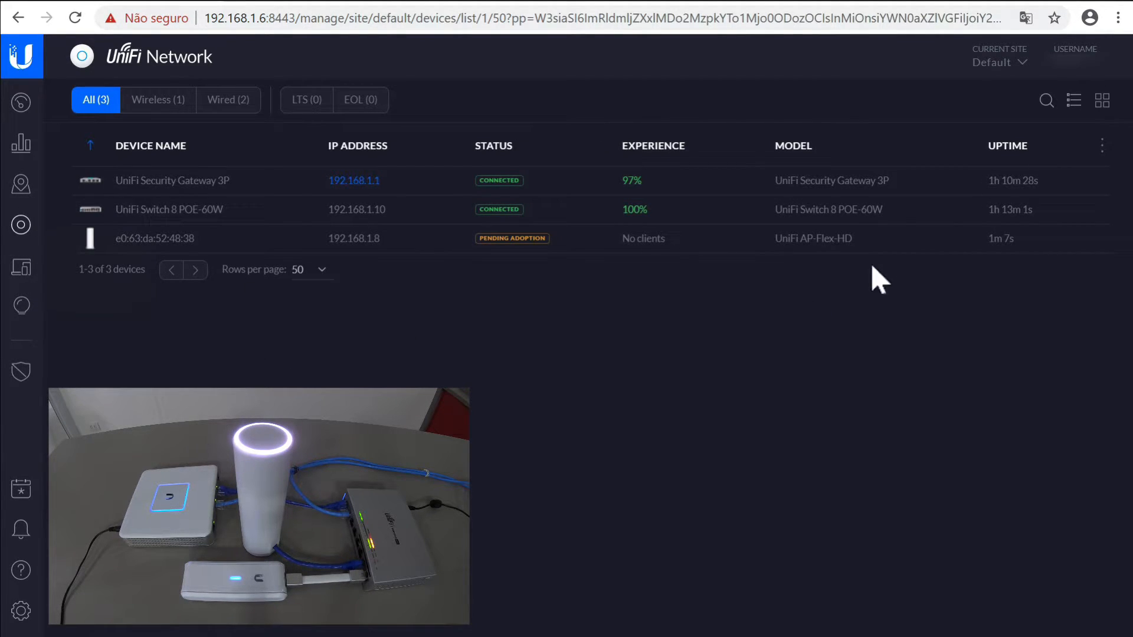
Adopt the pending AP-Flex-HD, close its panel, and go to Site settings
left_click(1085, 239)
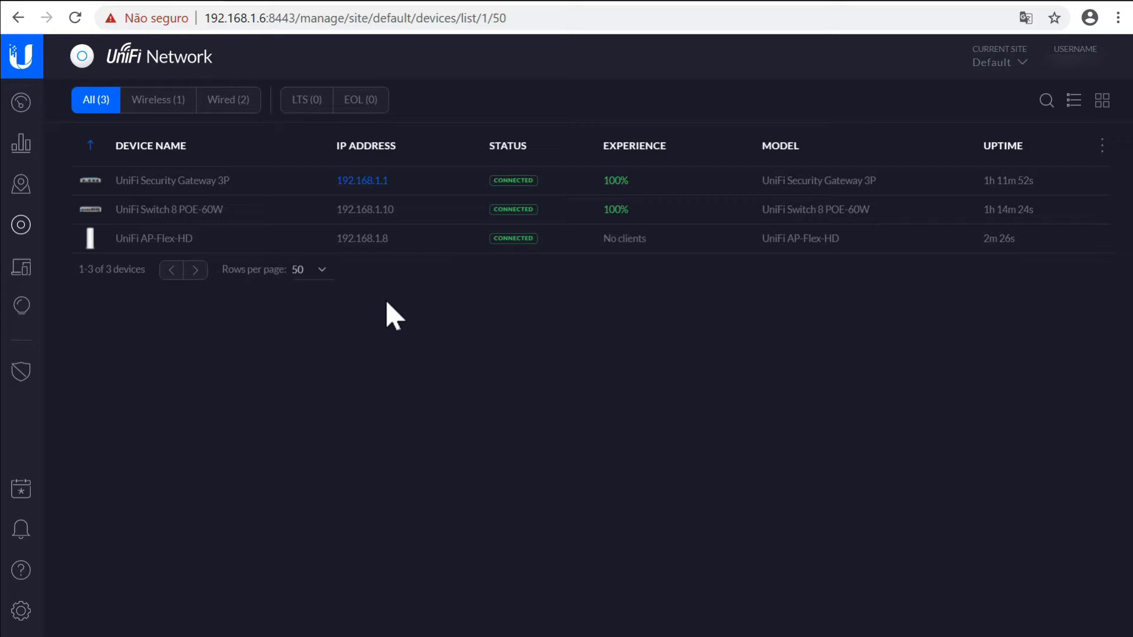
mouse_move(283, 254)
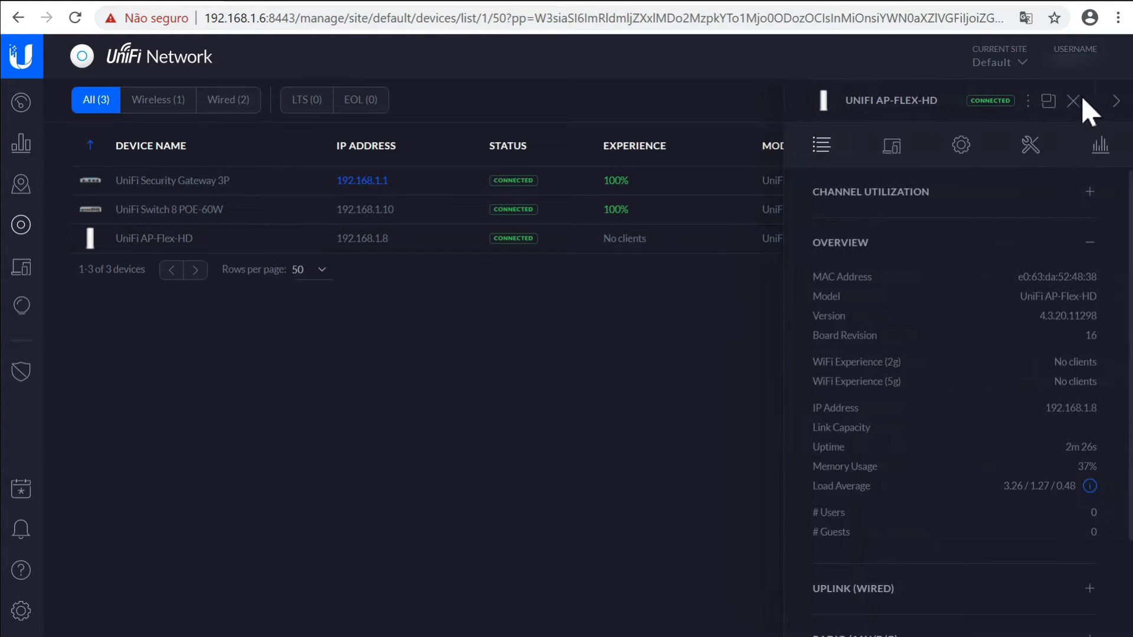
left_click(1082, 101)
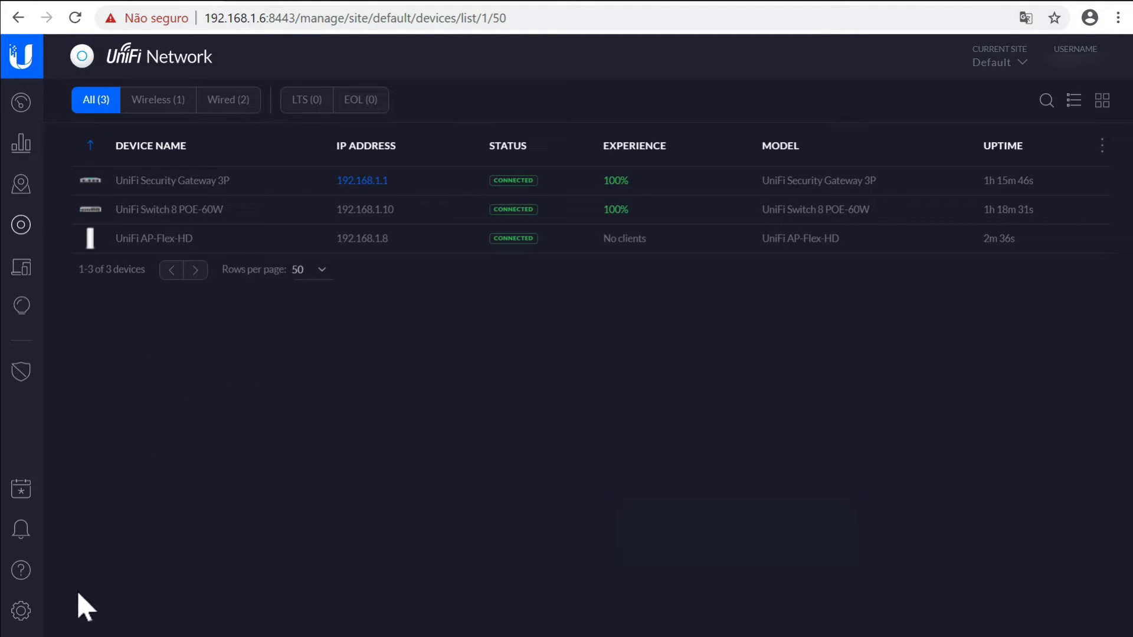
left_click(22, 612)
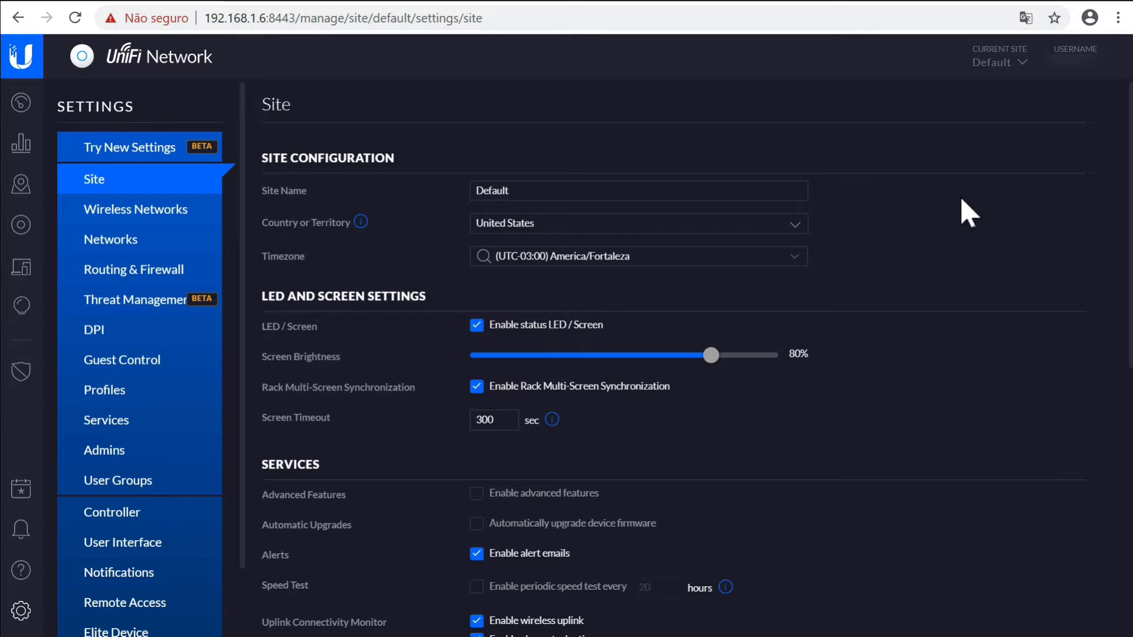
Switch to Sites Overview, showing the Default site with 1 active device and 3 users
left_click(1021, 64)
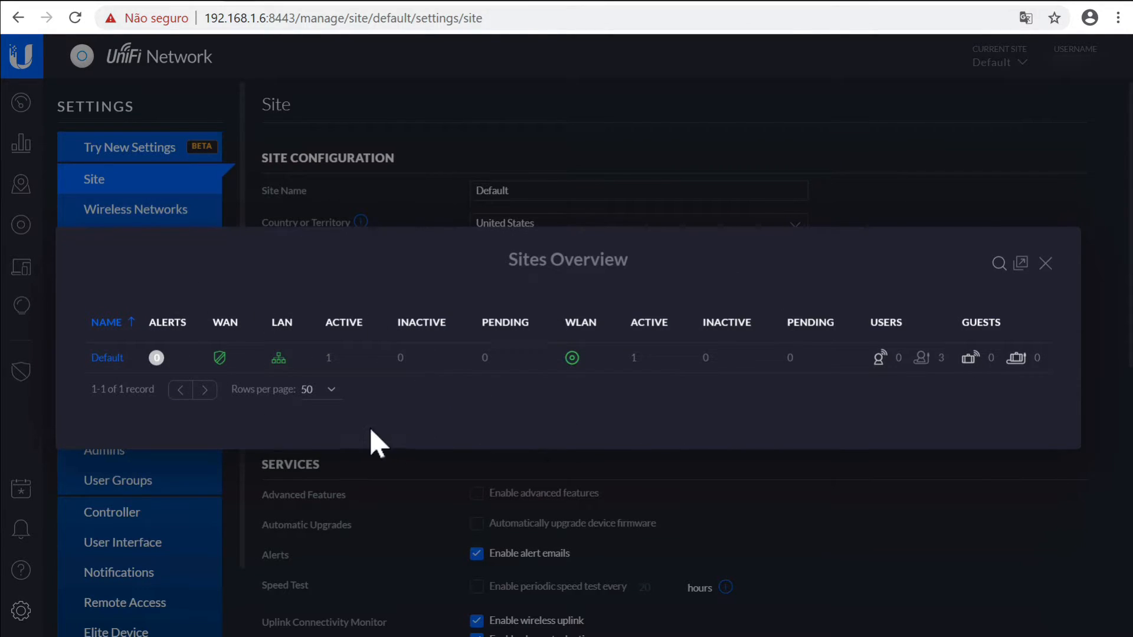
Close the Sites Overview and dismiss the site list while staying on the Default site
left_click(1046, 263)
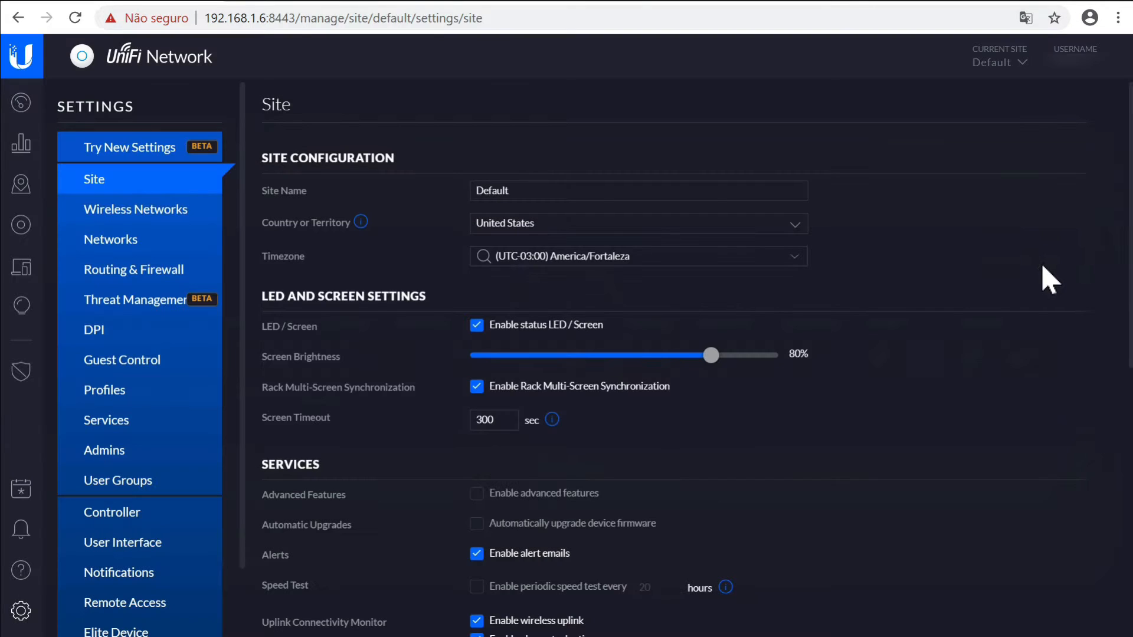
left_click(1024, 65)
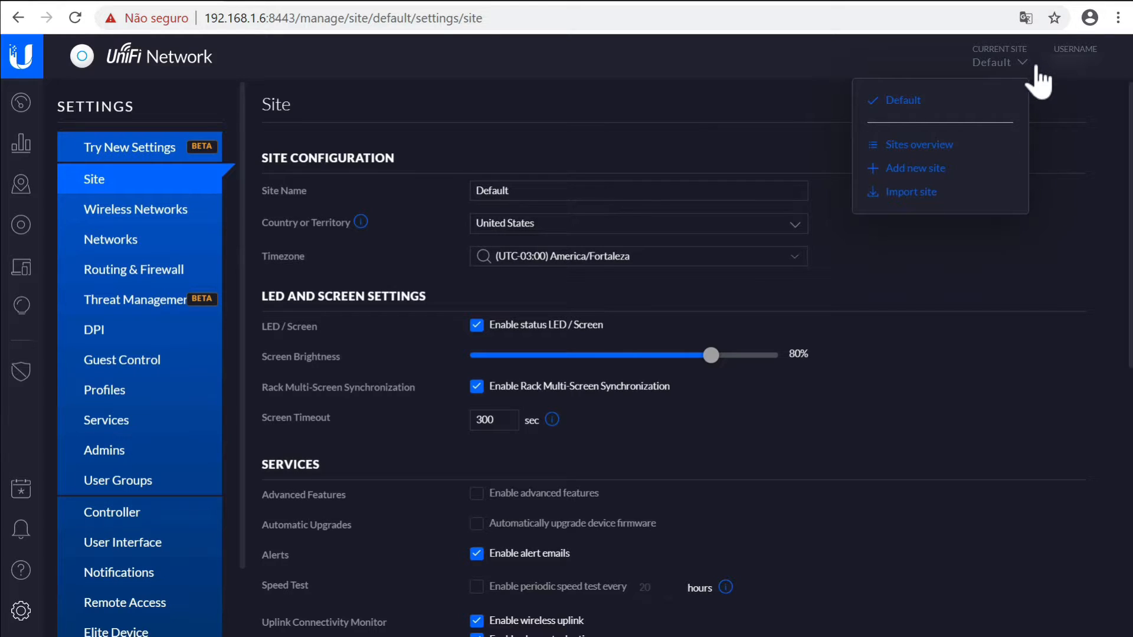
left_click(1058, 118)
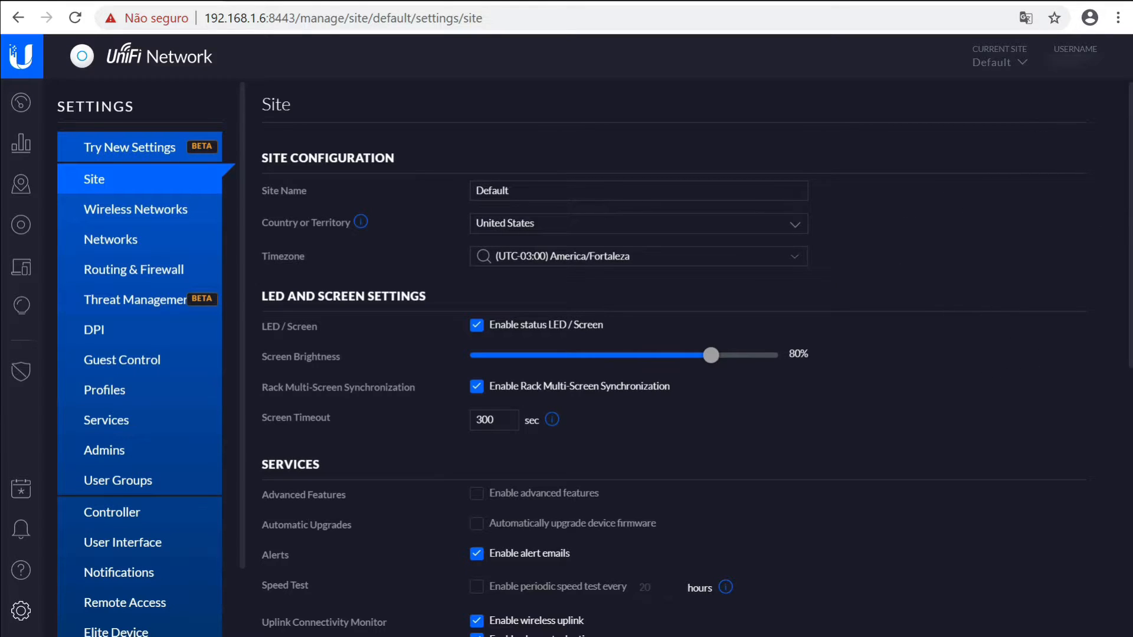
Turn on Enable advanced features in the Site settings and apply the changes
scroll(1125, 195, "down", 1)
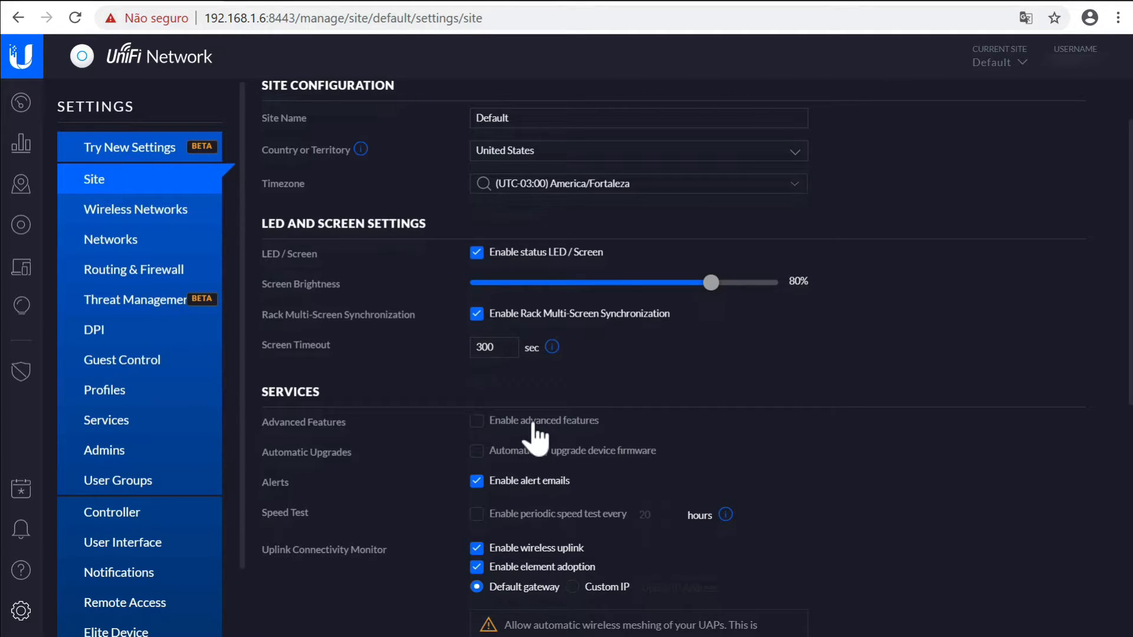
left_click_drag(1129, 175, 1101, 437)
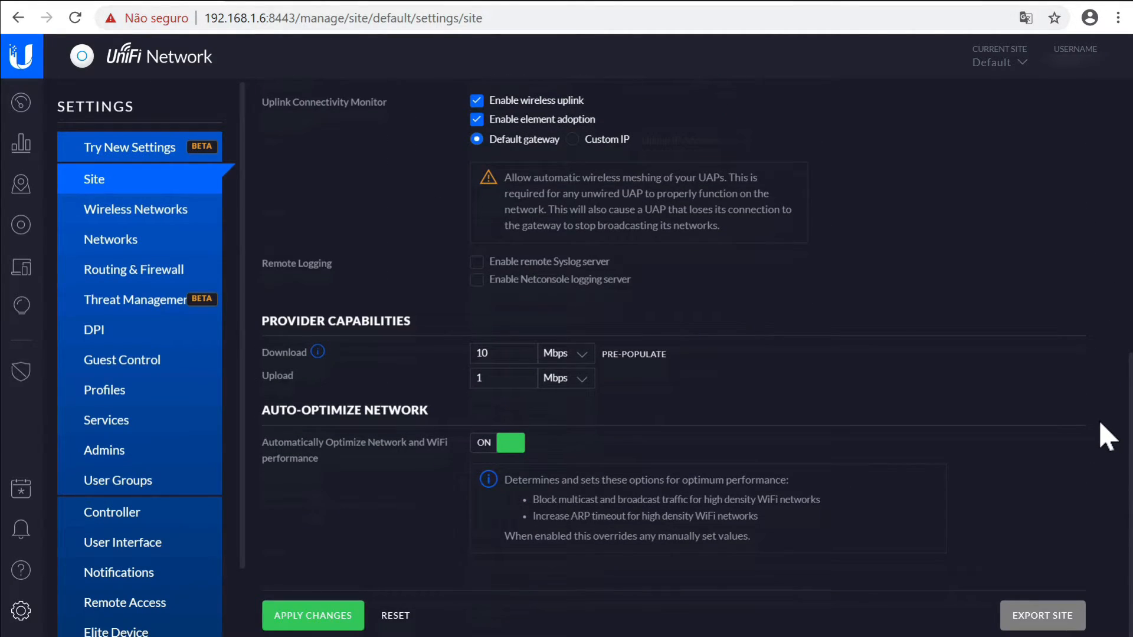
left_click_drag(1108, 434, 1092, 510)
left_click(590, 348)
left_click(318, 613)
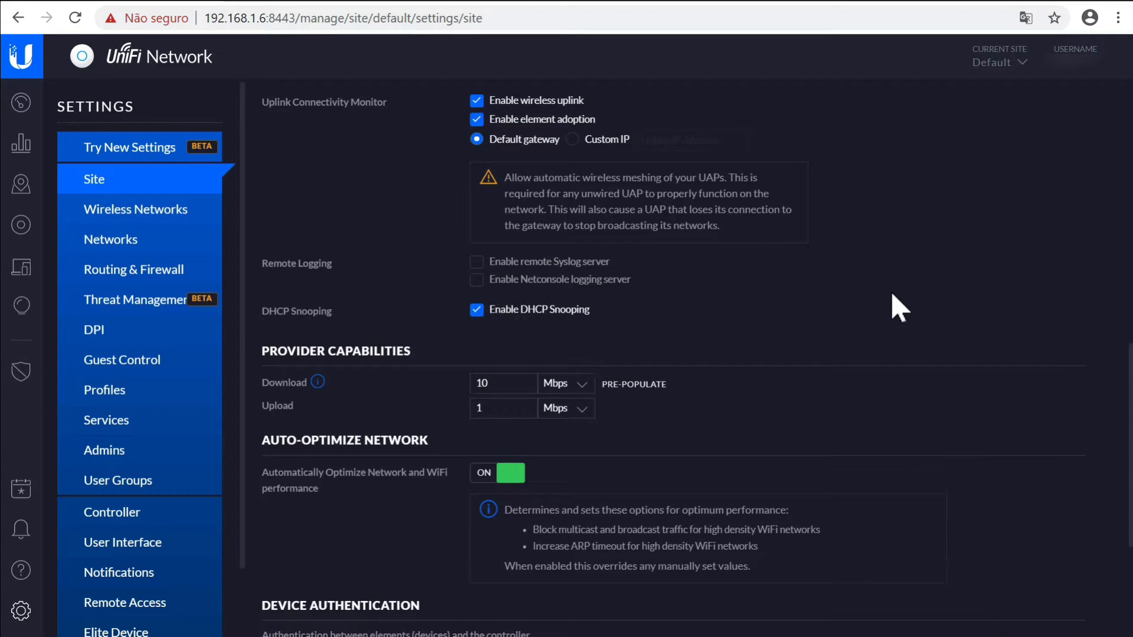
Enter a new device SSH username and four-character password under Device Authentication, then apply the changes
left_click_drag(1127, 378, 1127, 460)
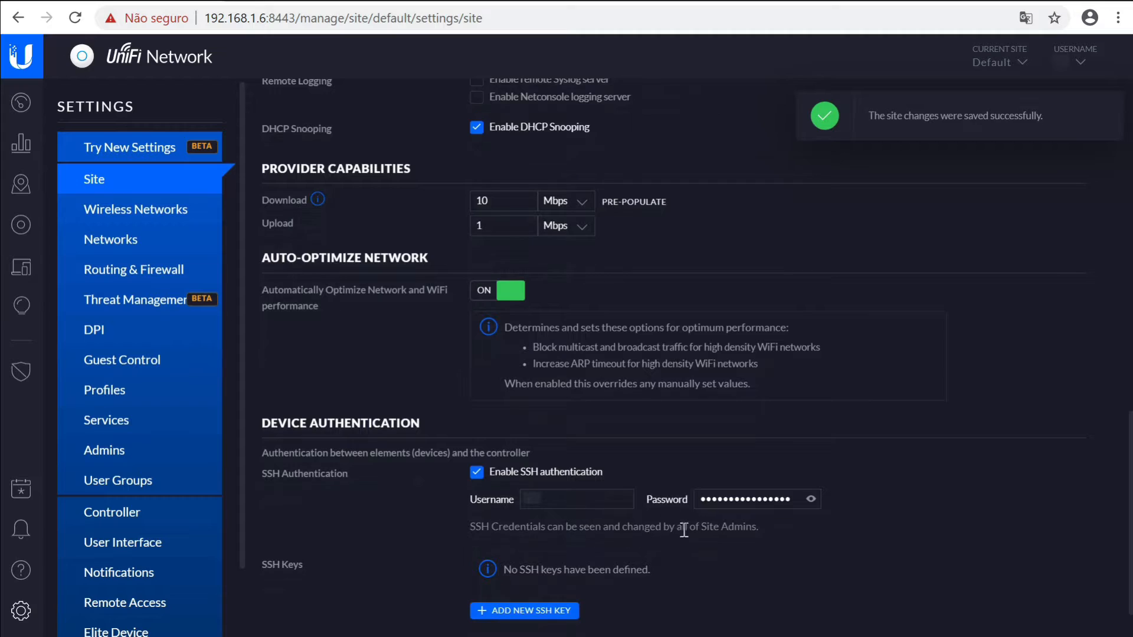
left_click(588, 493)
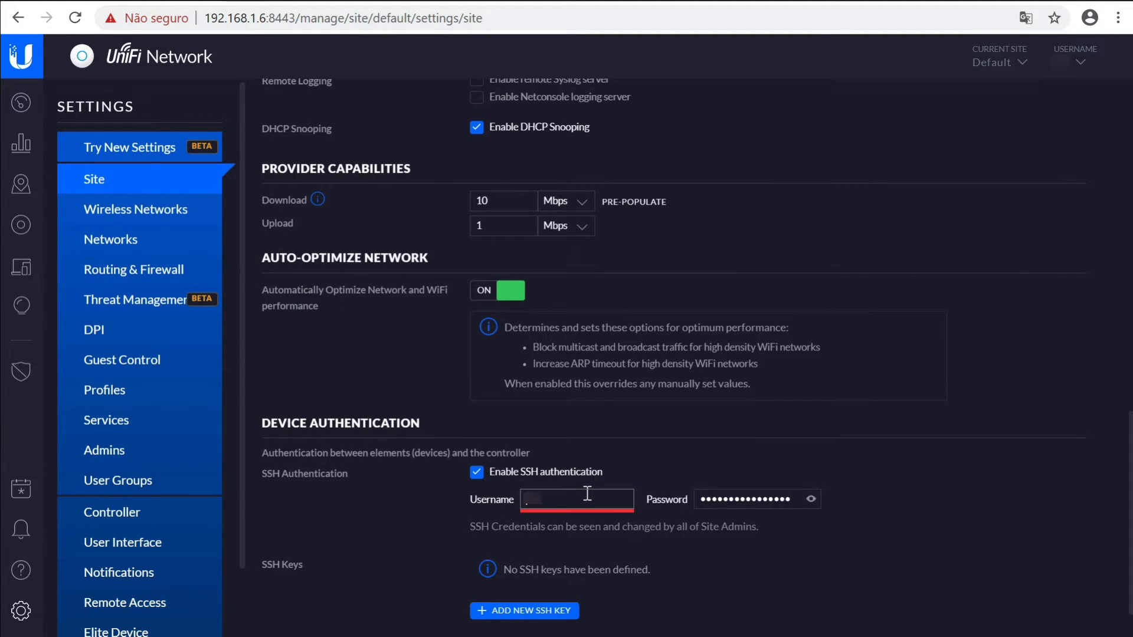
type("ubnt")
left_click(811, 499)
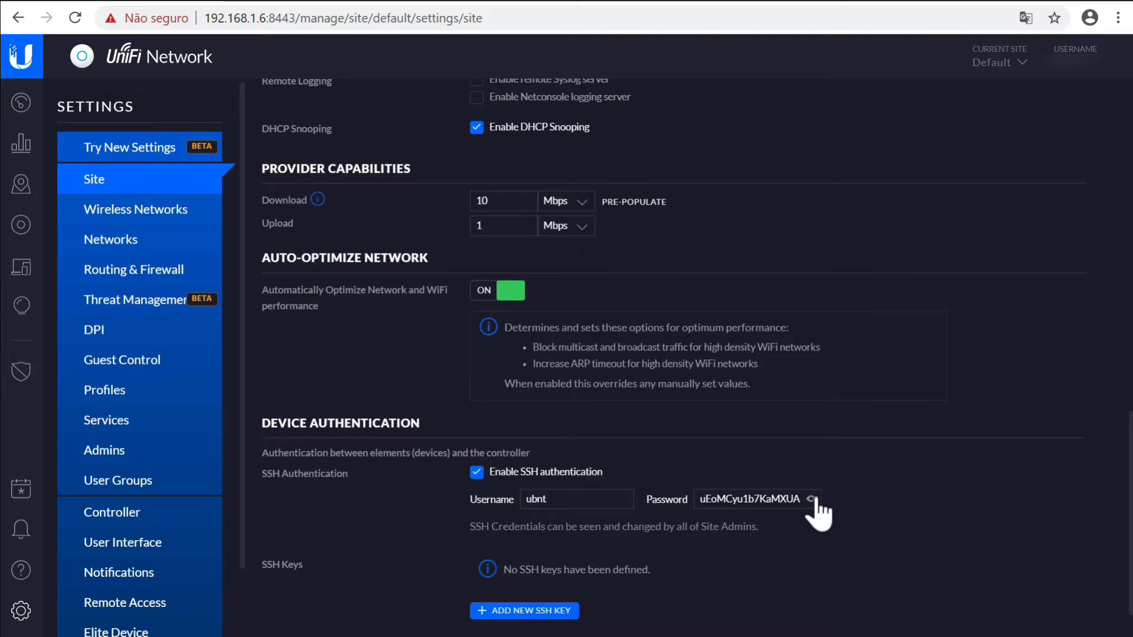
left_click(812, 499)
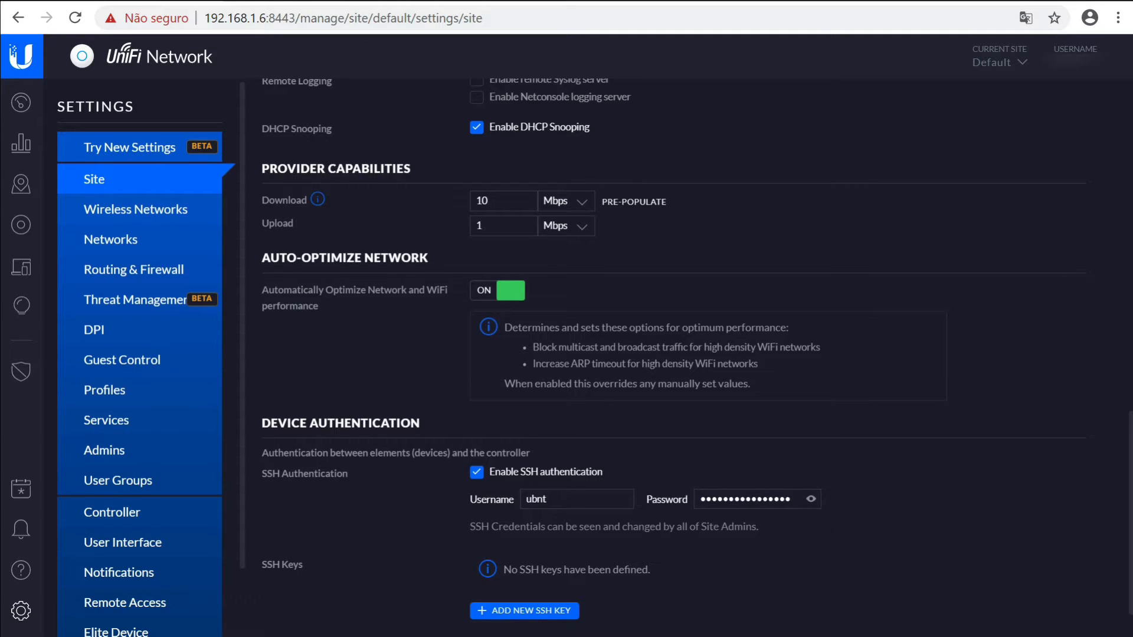
double_click(787, 499)
type("ubnt")
scroll(1125, 463, "down", 1)
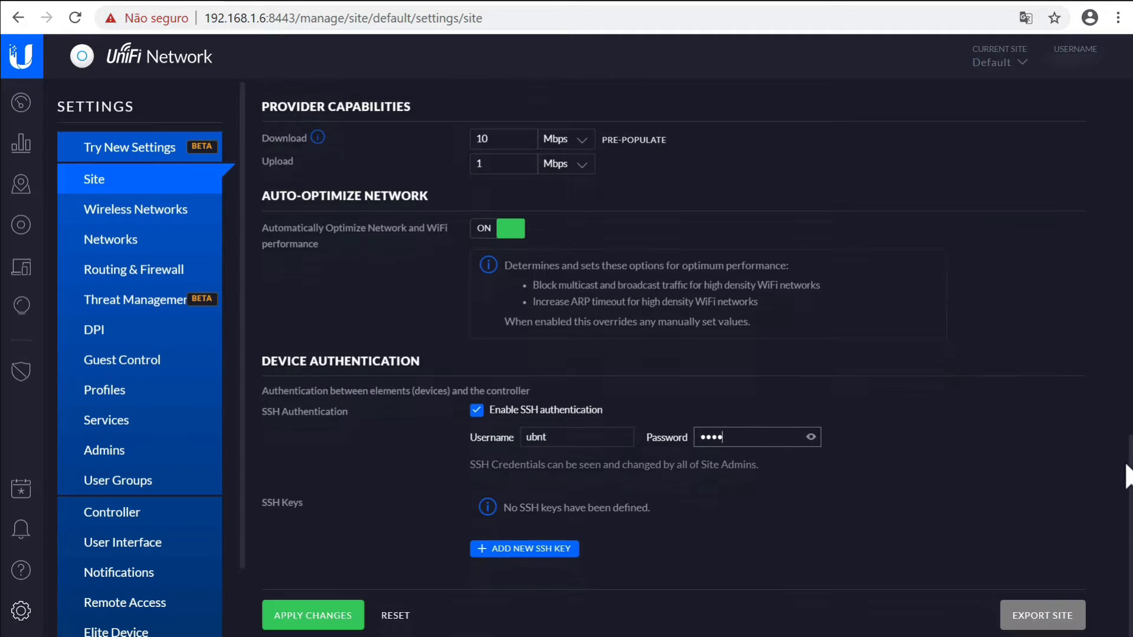
left_click(308, 615)
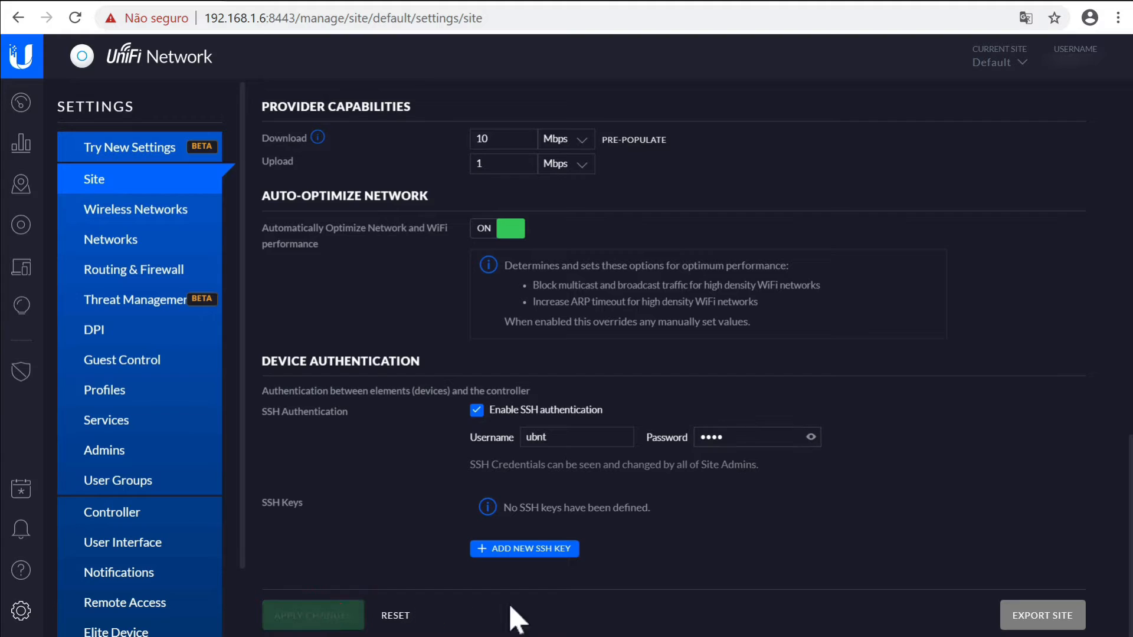
Connect PuTTY over SSH to the switch at 192.168.1.10, accept its host key, and submit the login name
left_click(22, 226)
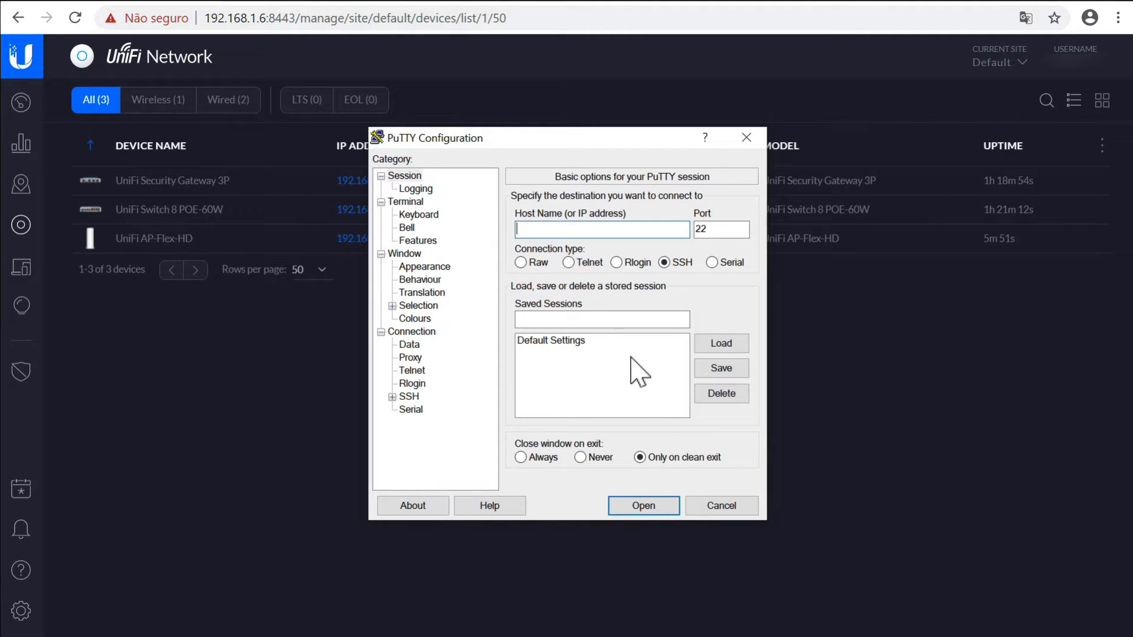
left_click_drag(540, 137, 419, 284)
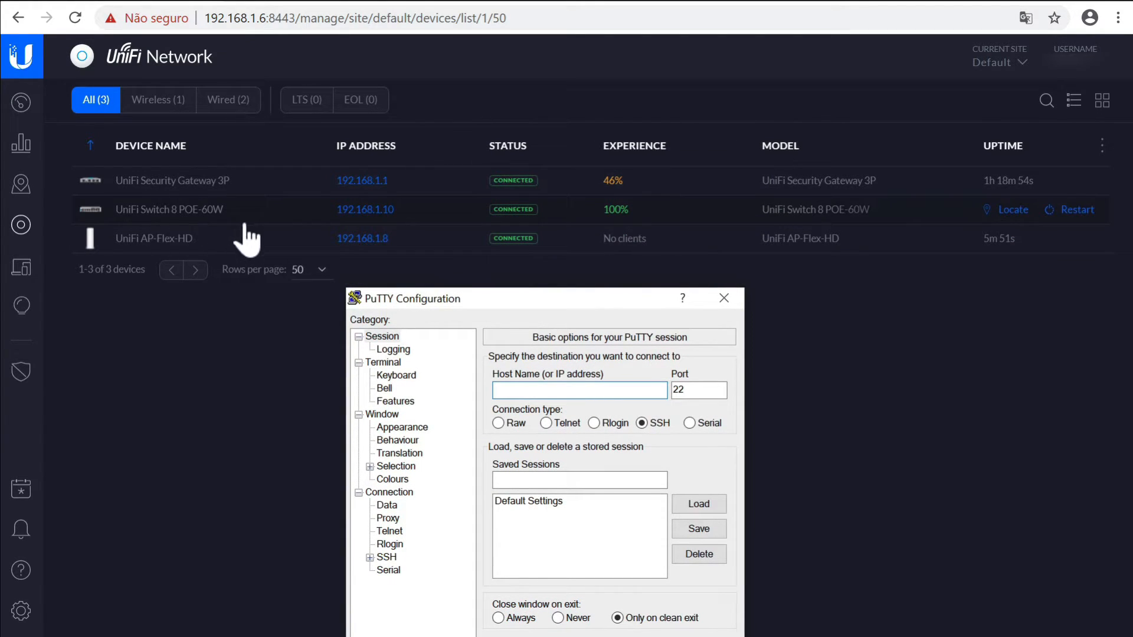
type("192.168.1.10")
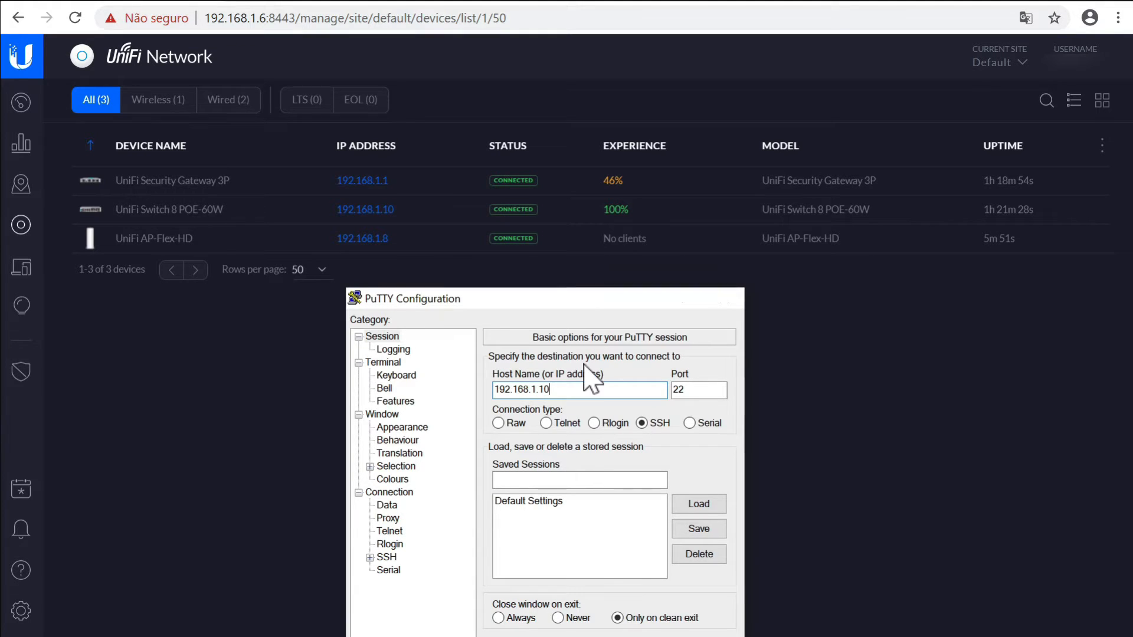
key("Return")
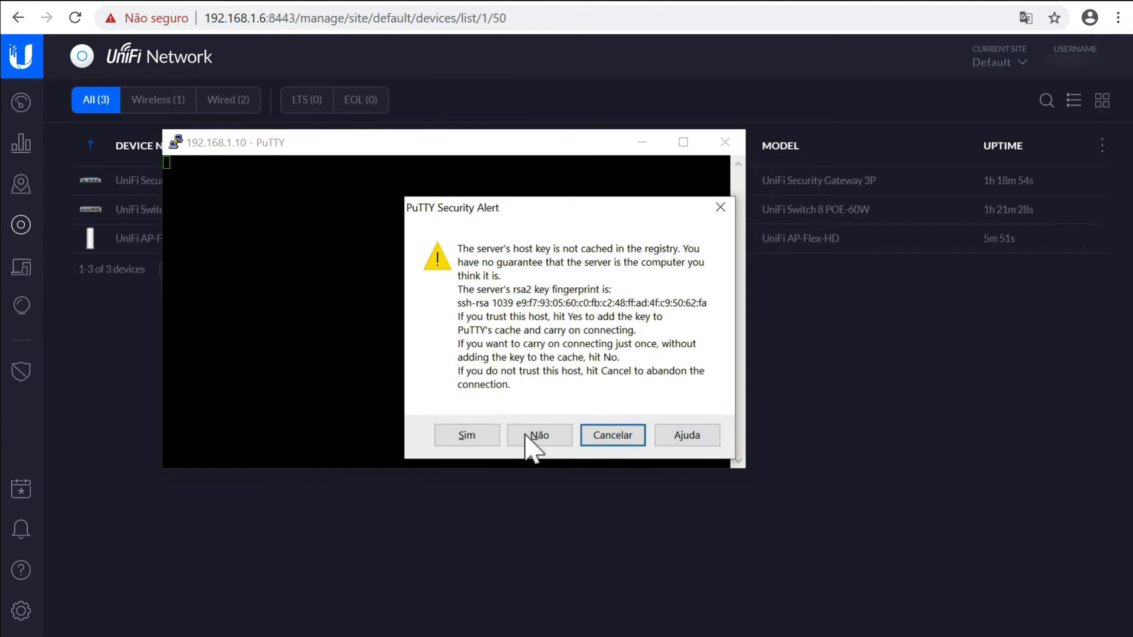
left_click(466, 435)
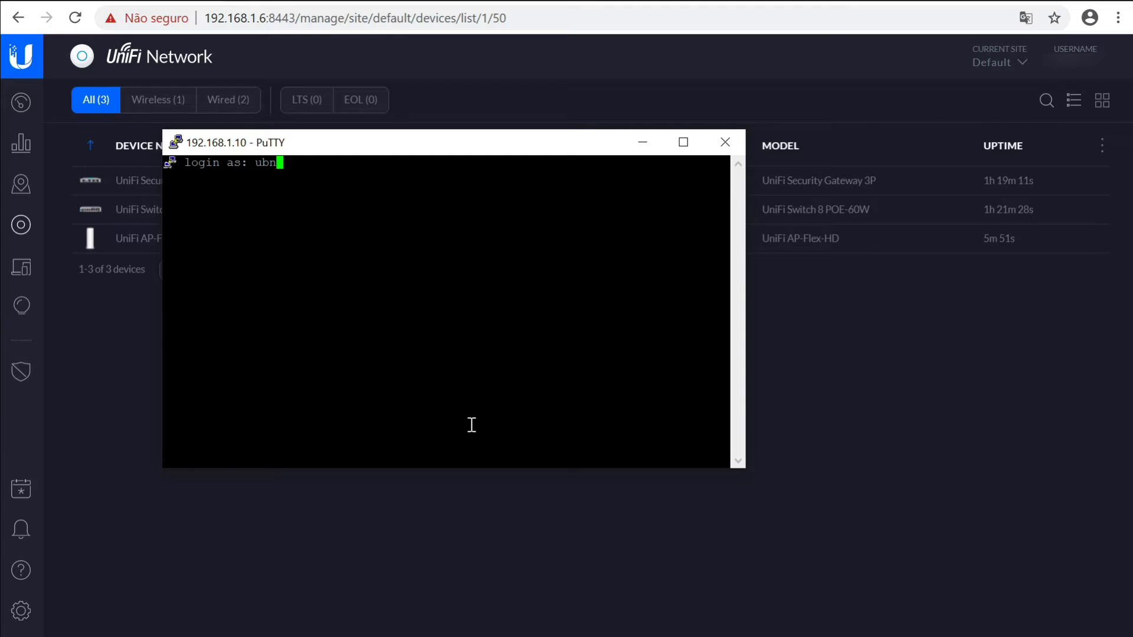
type("ubnt")
key("Return")
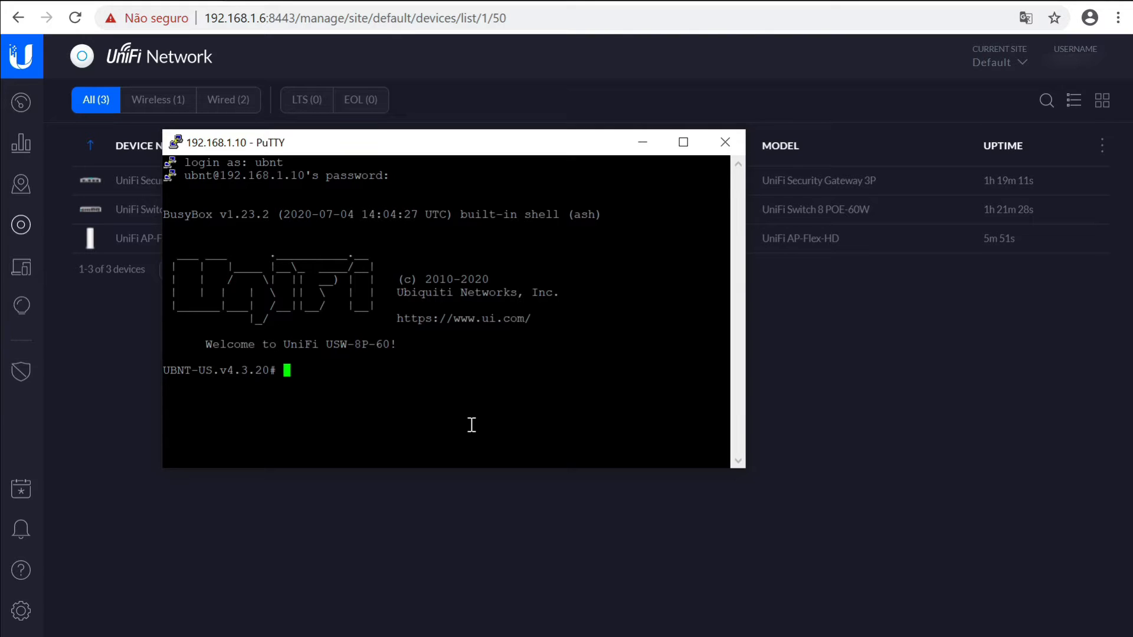
Minimize the terminal and open the empty Wireless Networks page in Settings
left_click(648, 144)
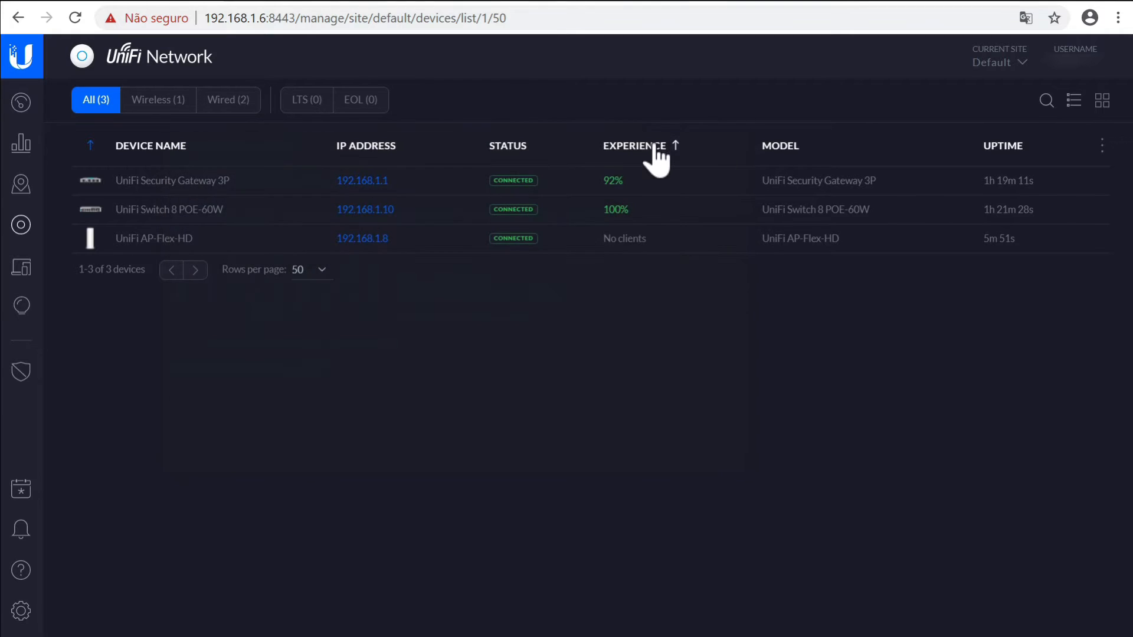
left_click(31, 615)
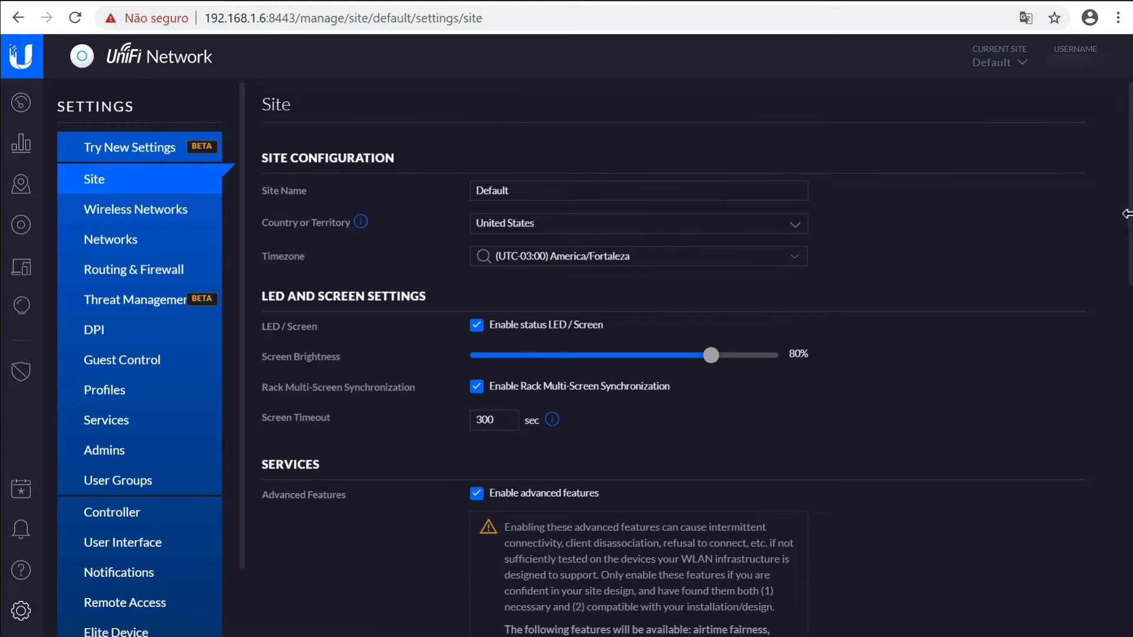
scroll(1129, 293, "down", 15)
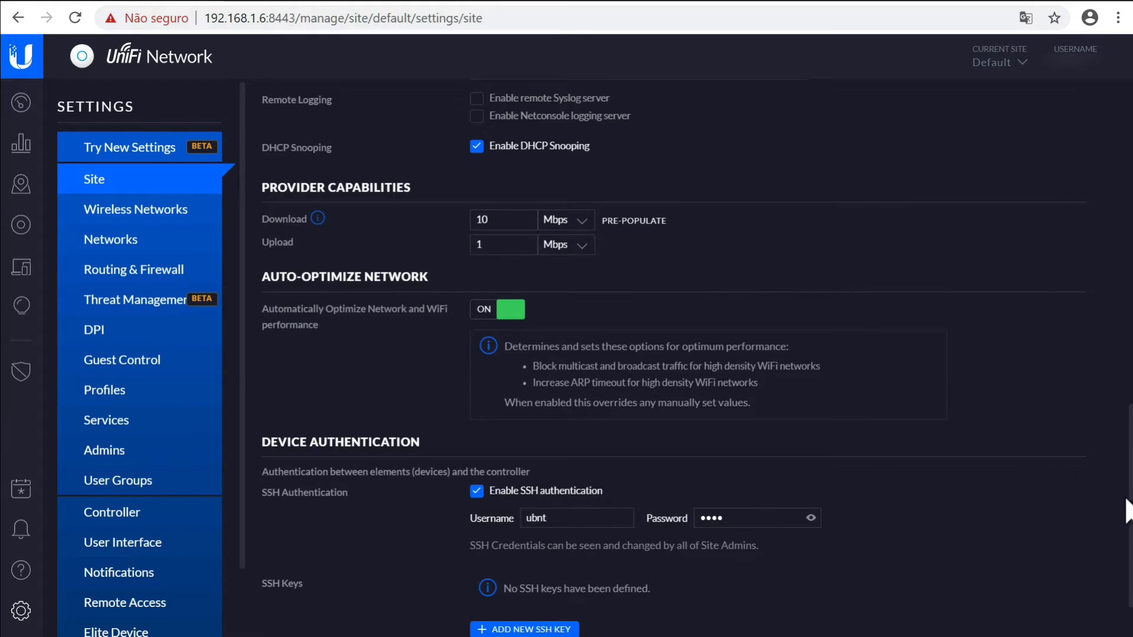
left_click_drag(1129, 508, 1104, 200)
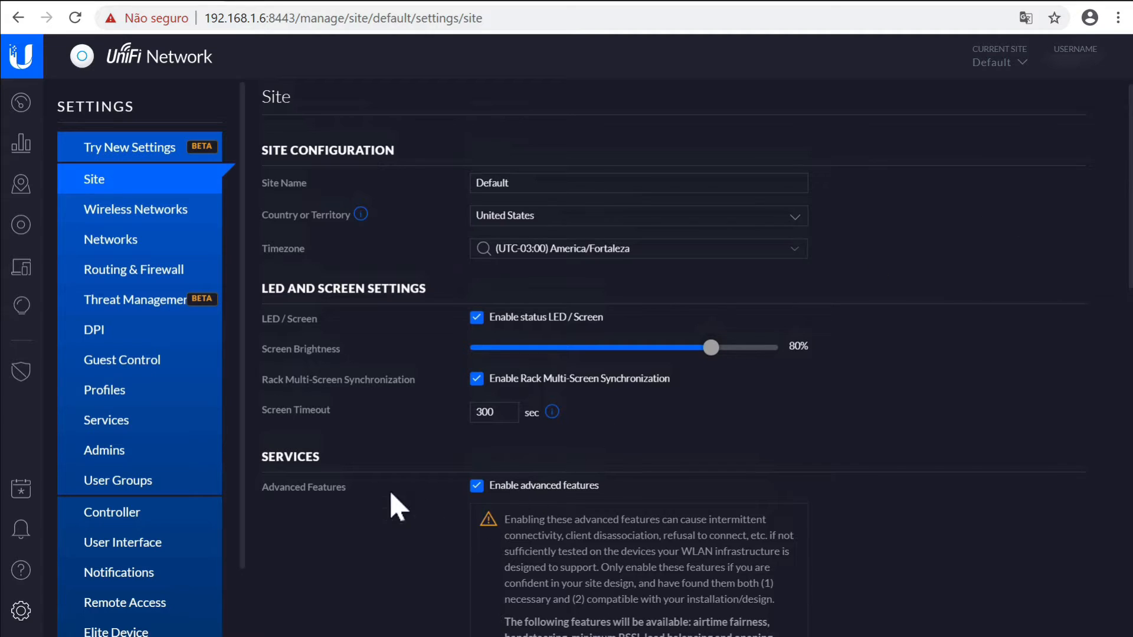
left_click(136, 223)
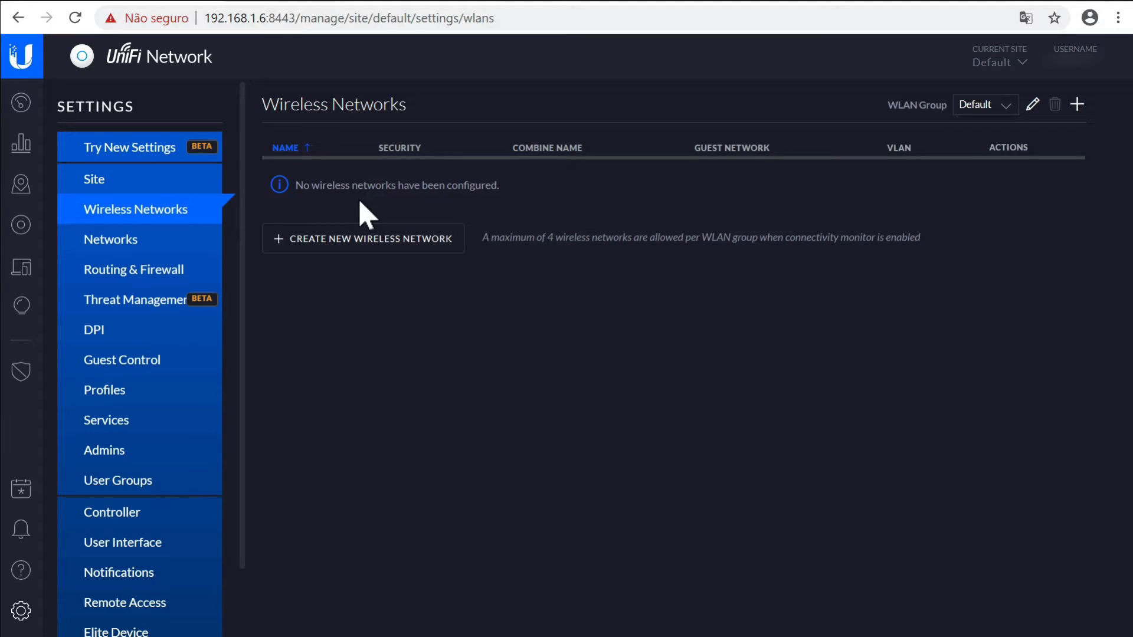
Show the Networks list containing LAN on 192.168.1.0/24 and WAN via DHCP
left_click(110, 242)
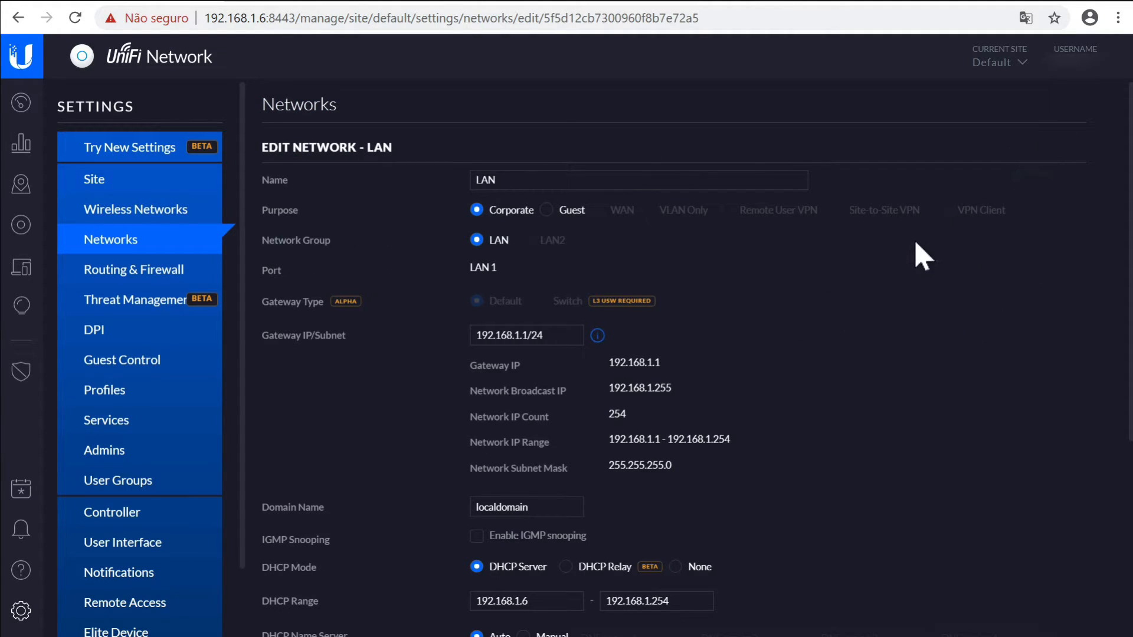
scroll(908, 274, "down", 2)
scroll(906, 278, "down", 2)
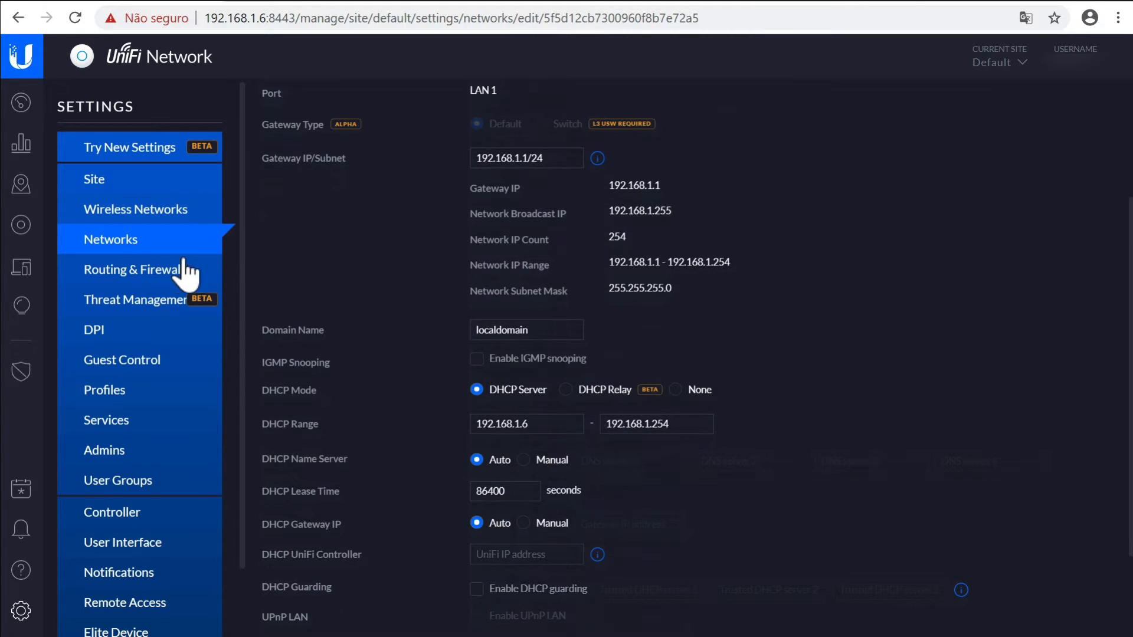
left_click(142, 217)
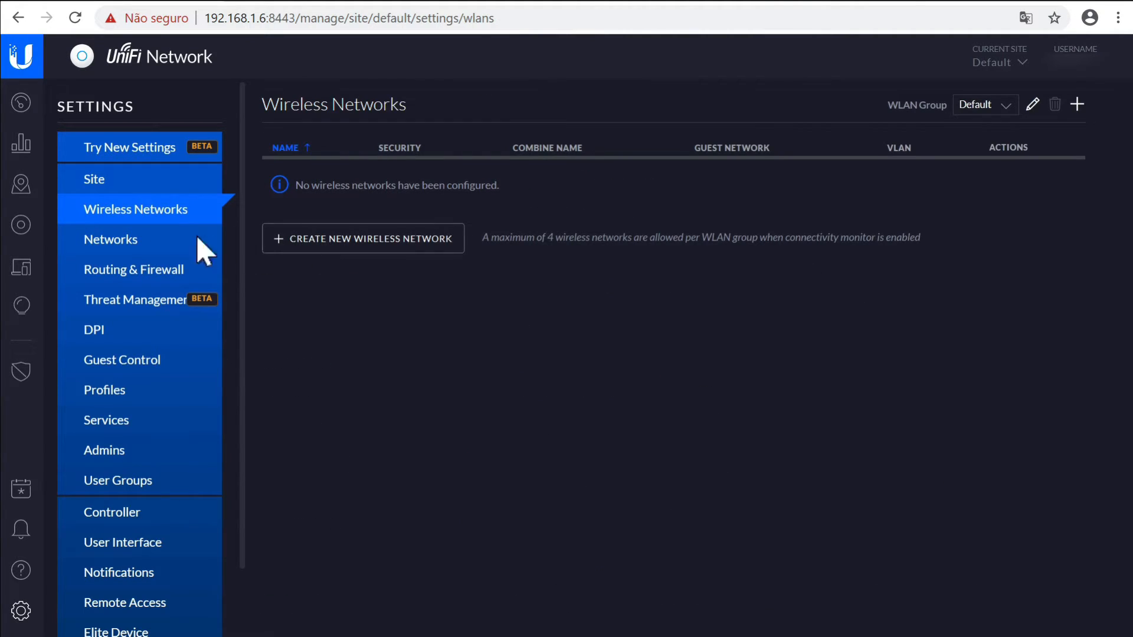
left_click(120, 242)
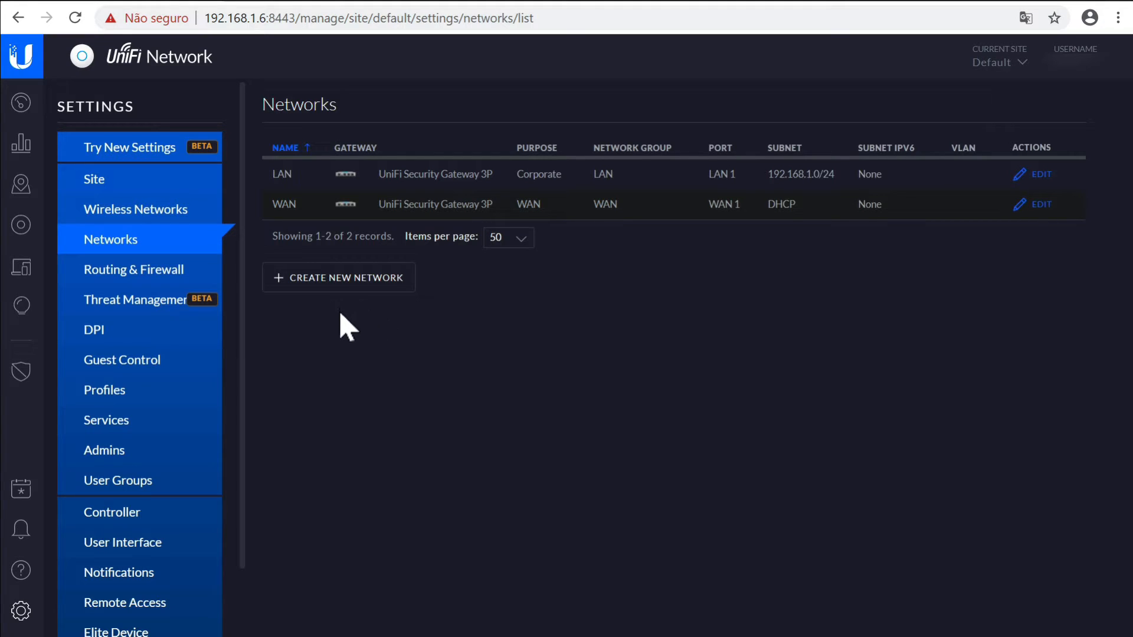
Start a new network named CORP on VLAN 10 with gateway 10.10.0.1/24
left_click(359, 291)
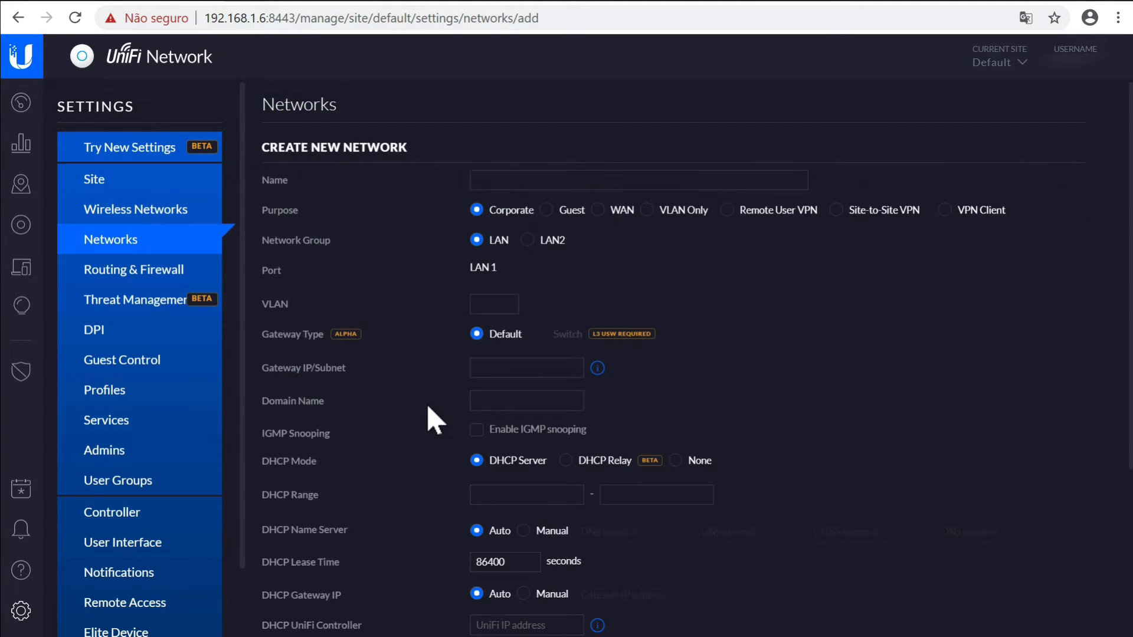
left_click(583, 180)
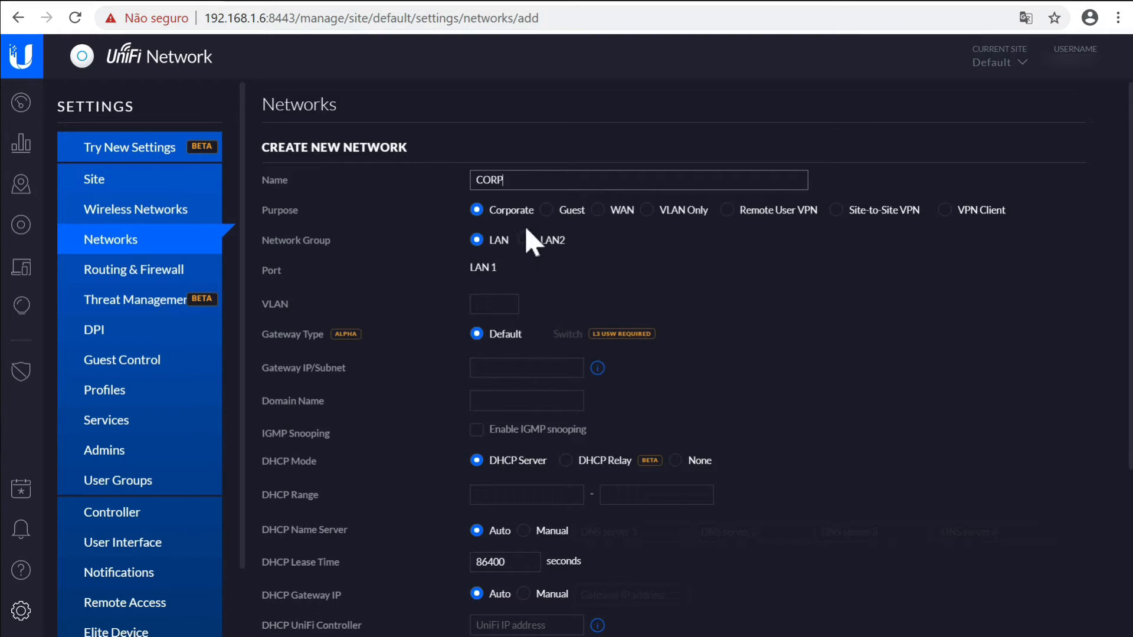
left_click(498, 307)
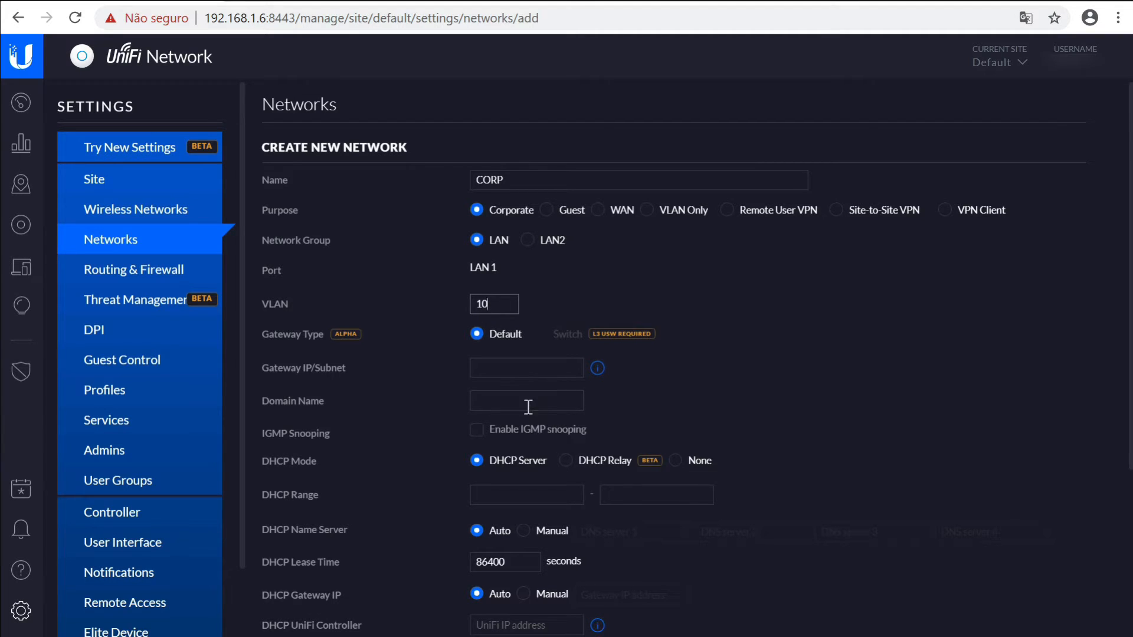
left_click(541, 369)
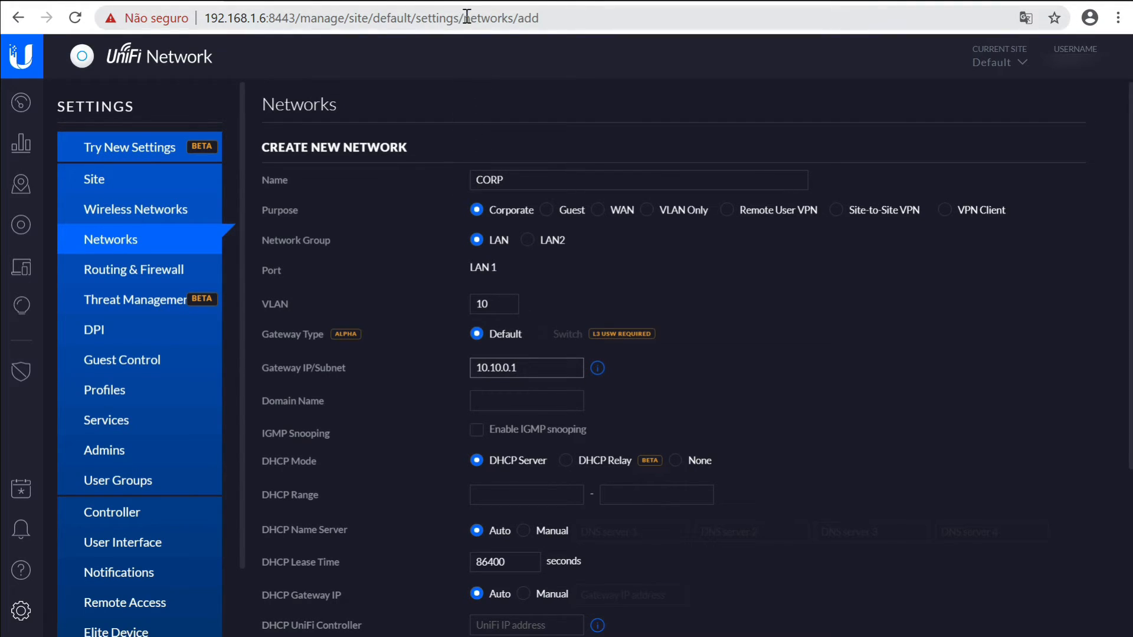
left_click_drag(467, 16, 470, 17)
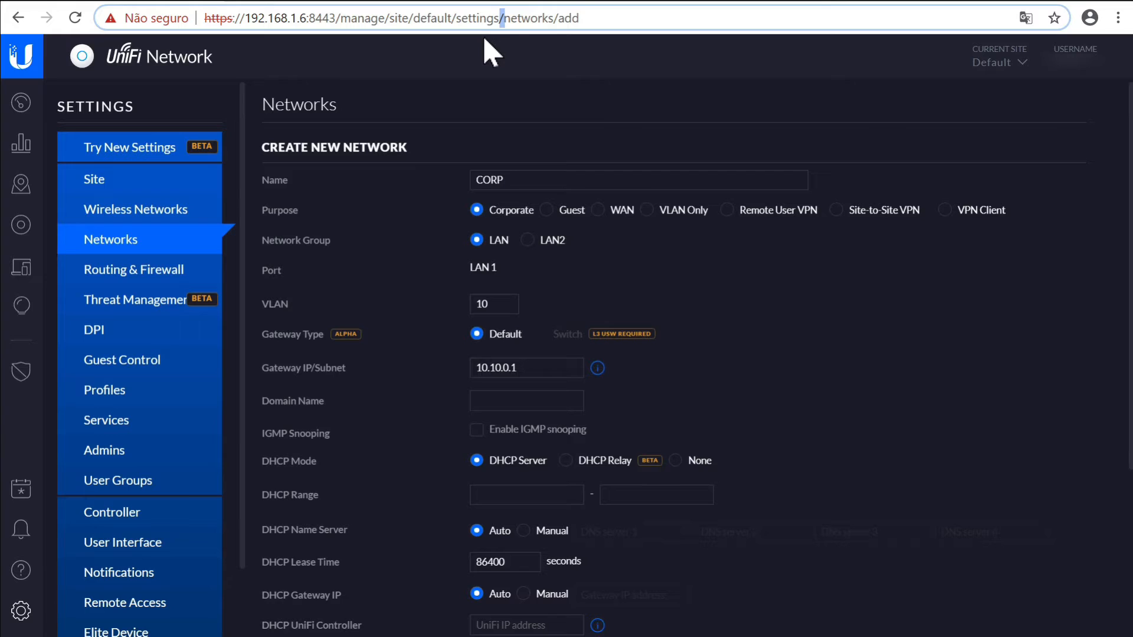
left_click(527, 367)
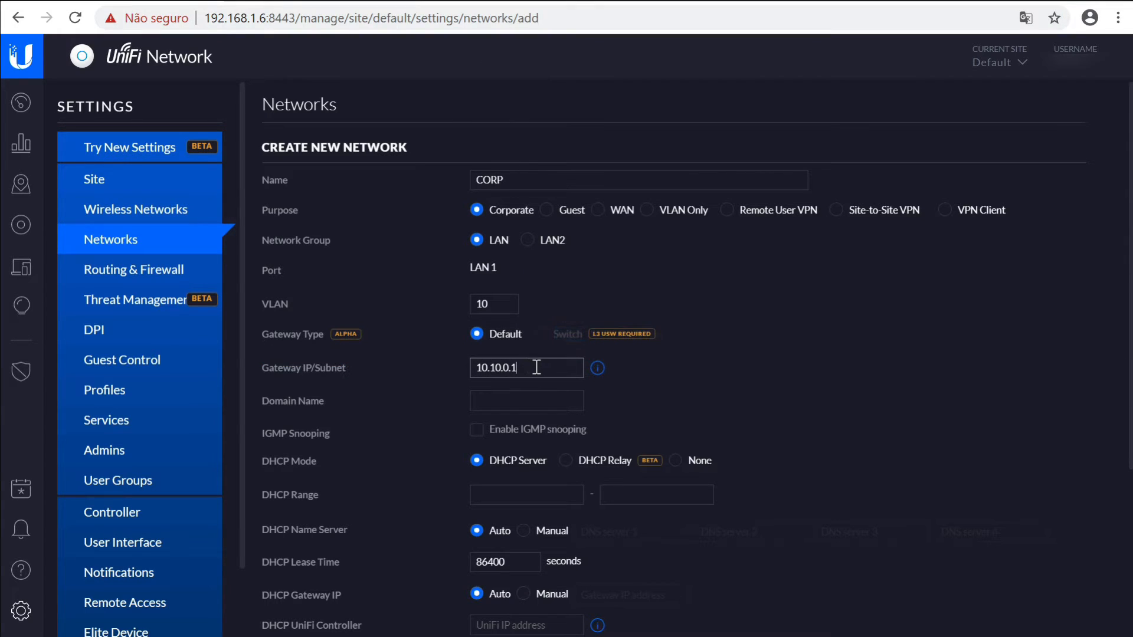
type("24")
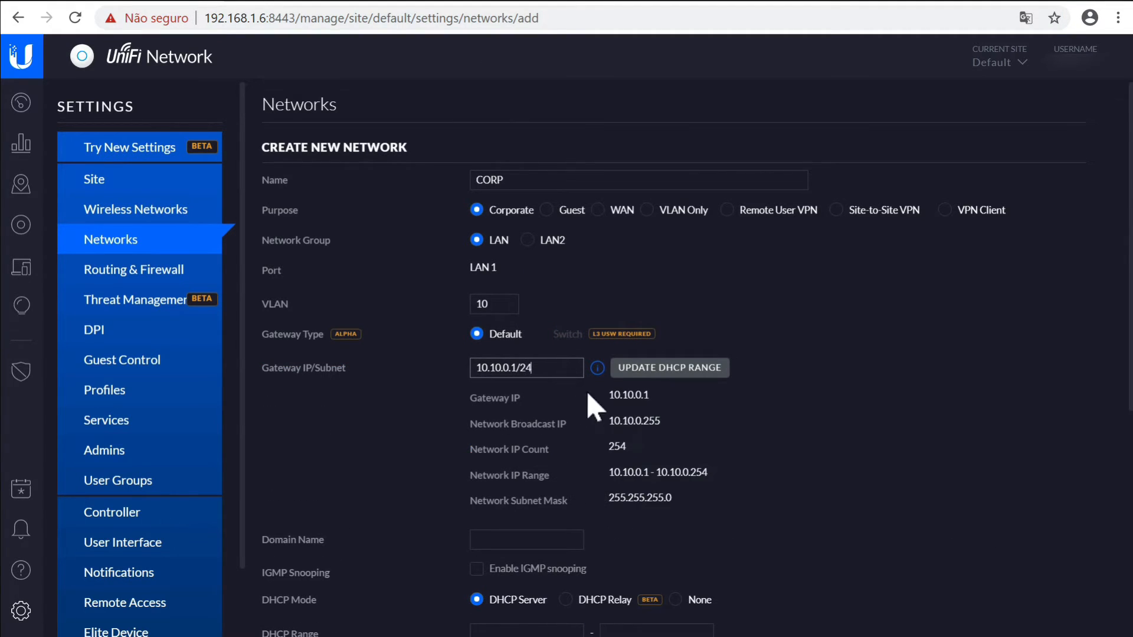
Fill the CORP DHCP range 10.10.0.6–10.10.0.254 from its subnet and review it
scroll(1121, 295, "down", 1)
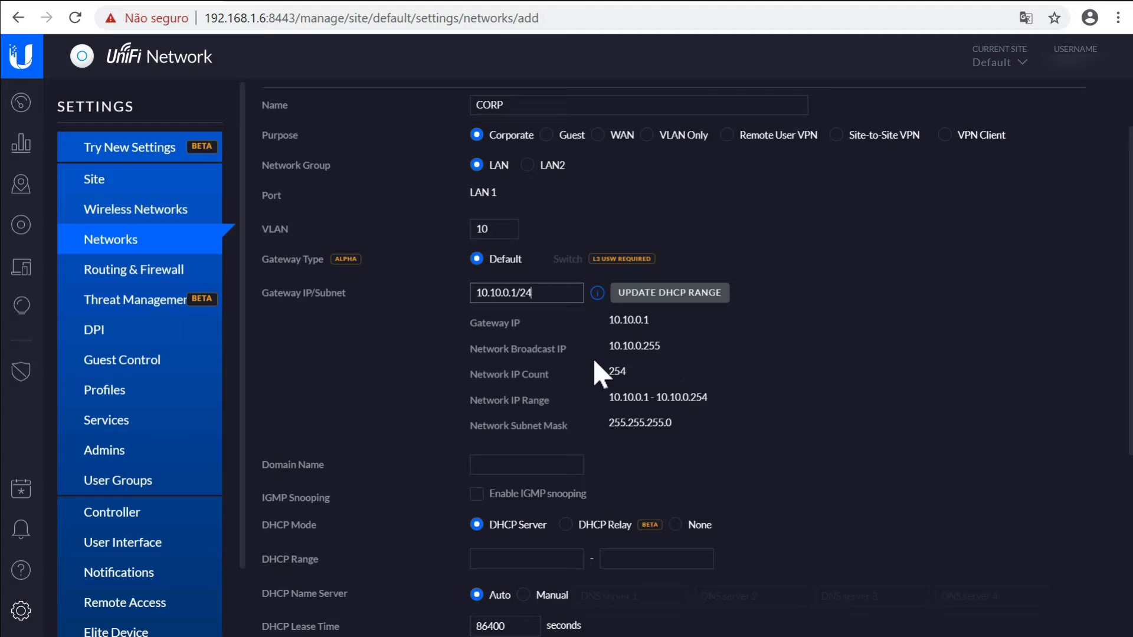
left_click(542, 565)
left_click(672, 297)
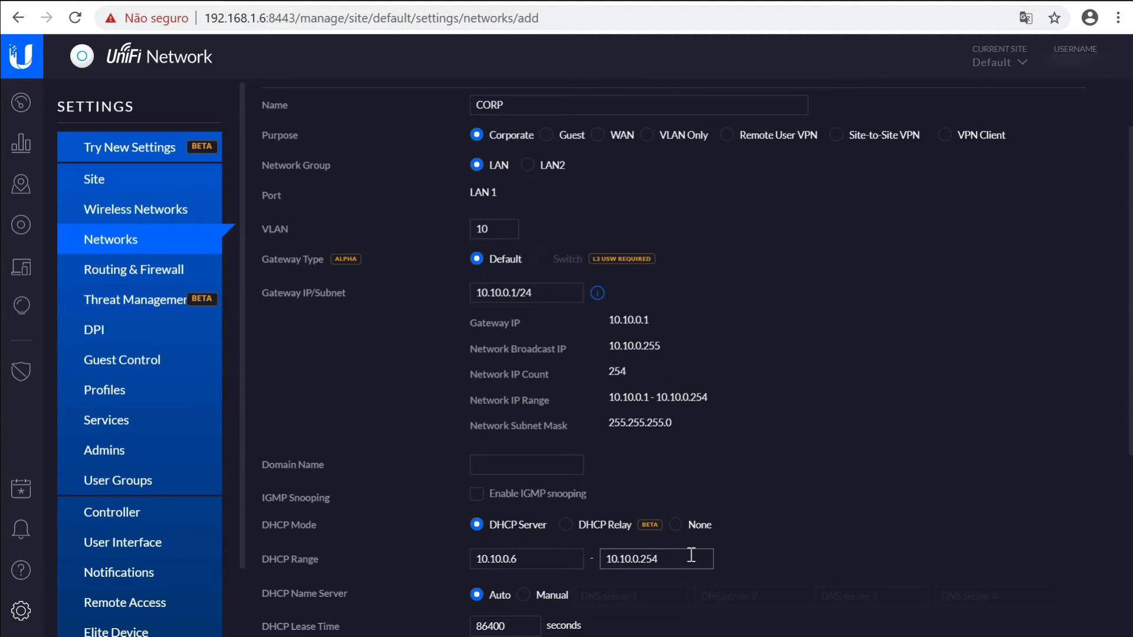
left_click(692, 559)
scroll(1116, 378, "down", 3)
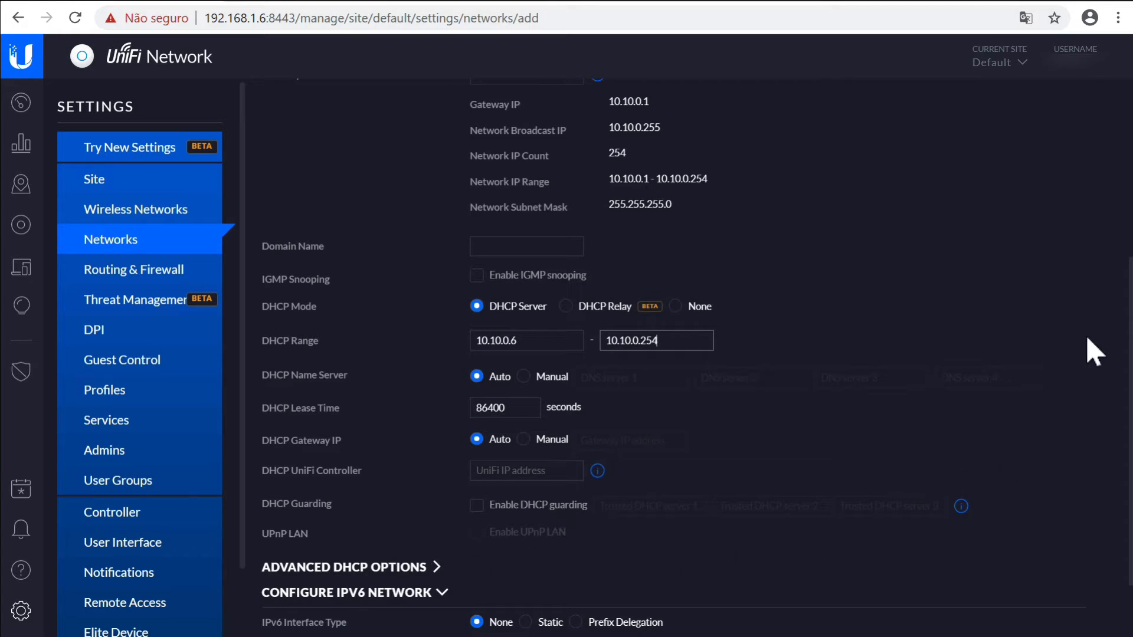
scroll(1109, 330, "down", 2)
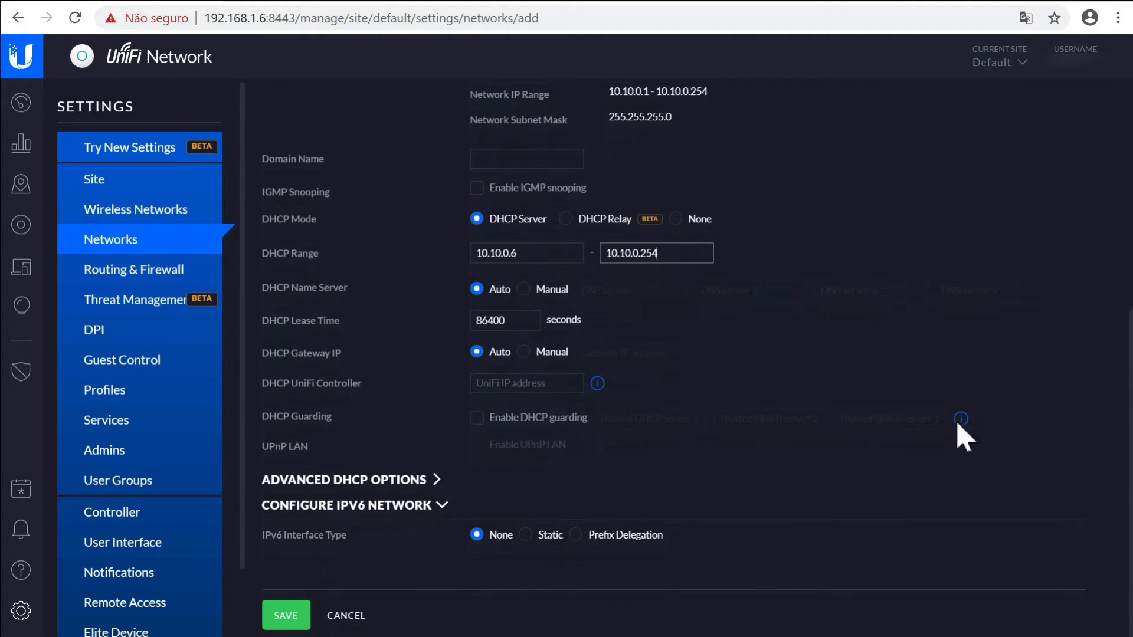
Save the CORP network, dismiss the confirmation, and begin a second new network
left_click(289, 615)
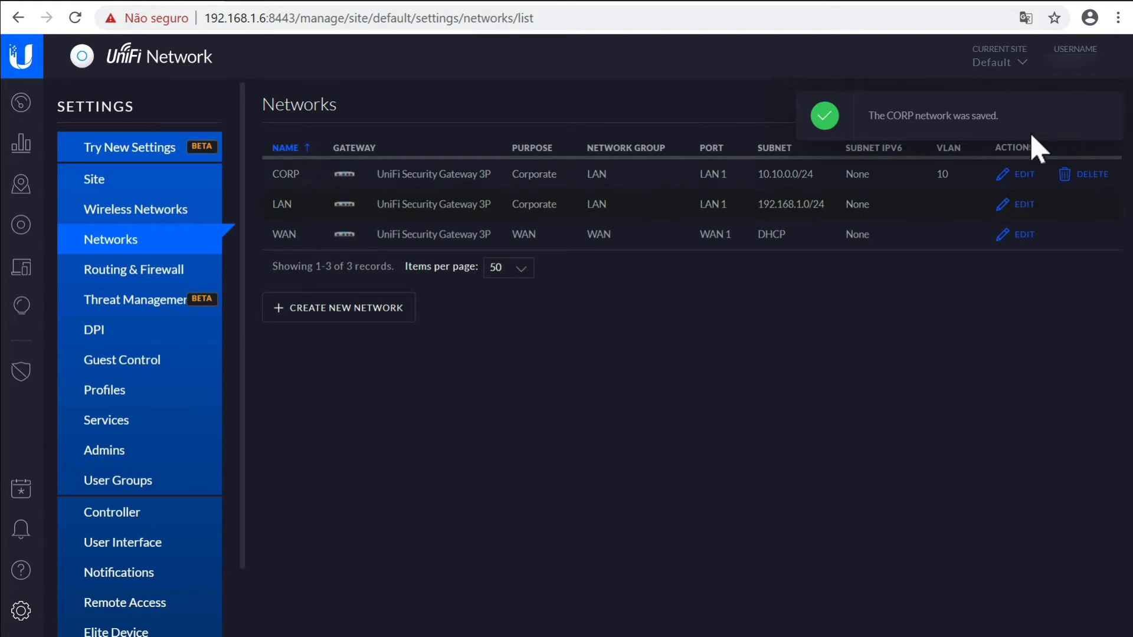
left_click(1106, 119)
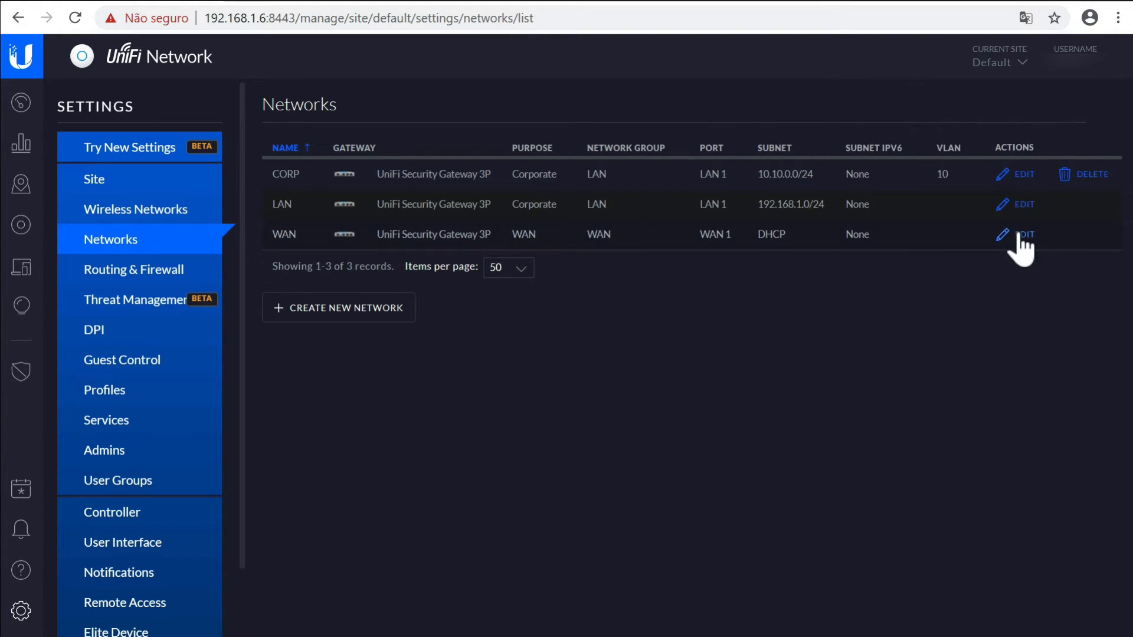
left_click(331, 314)
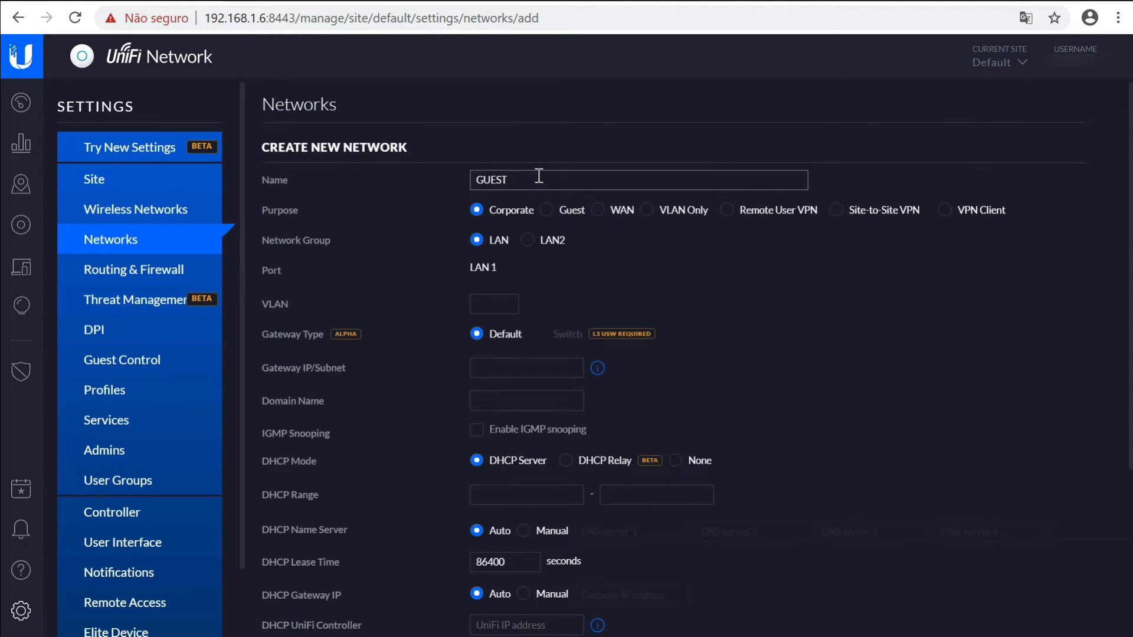
Save GUEST as a Guest network on VLAN 20, gateway 10.20.0.1/24, DHCP 10.20.0.6–10.20.0.254
left_click(548, 212)
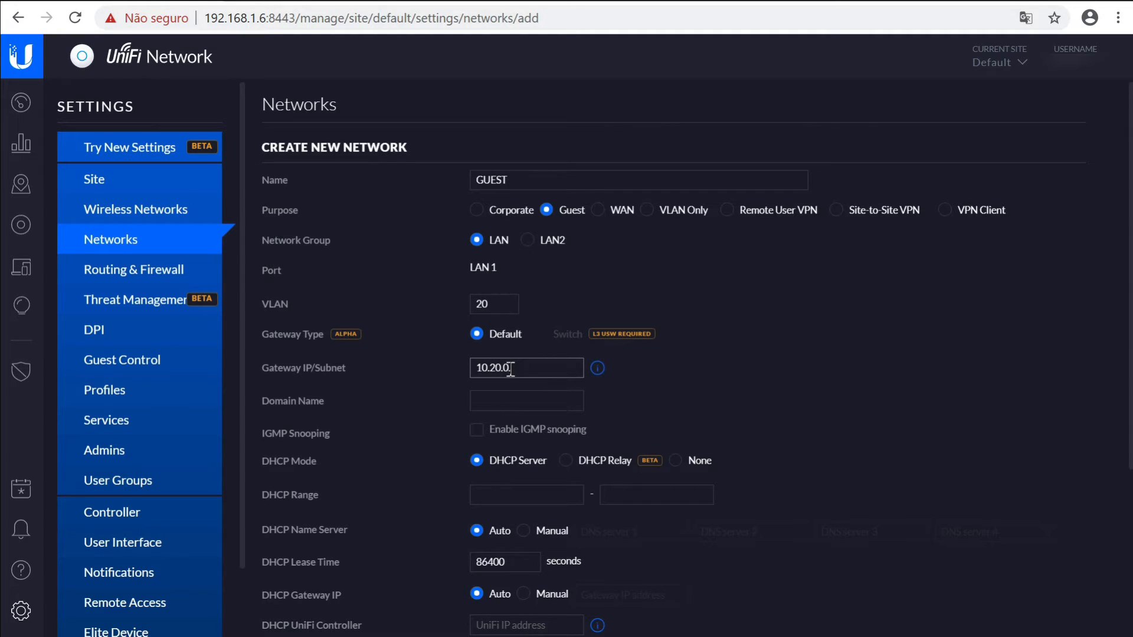
mouse_move(603, 372)
type("24")
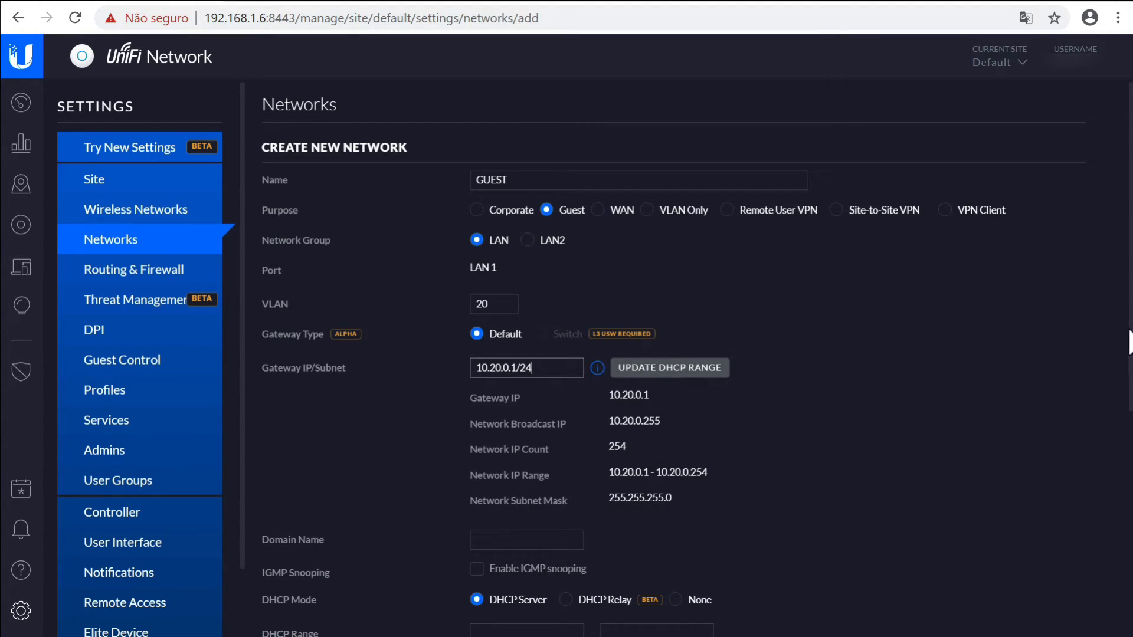
left_click_drag(1129, 342, 1129, 364)
left_click(690, 332)
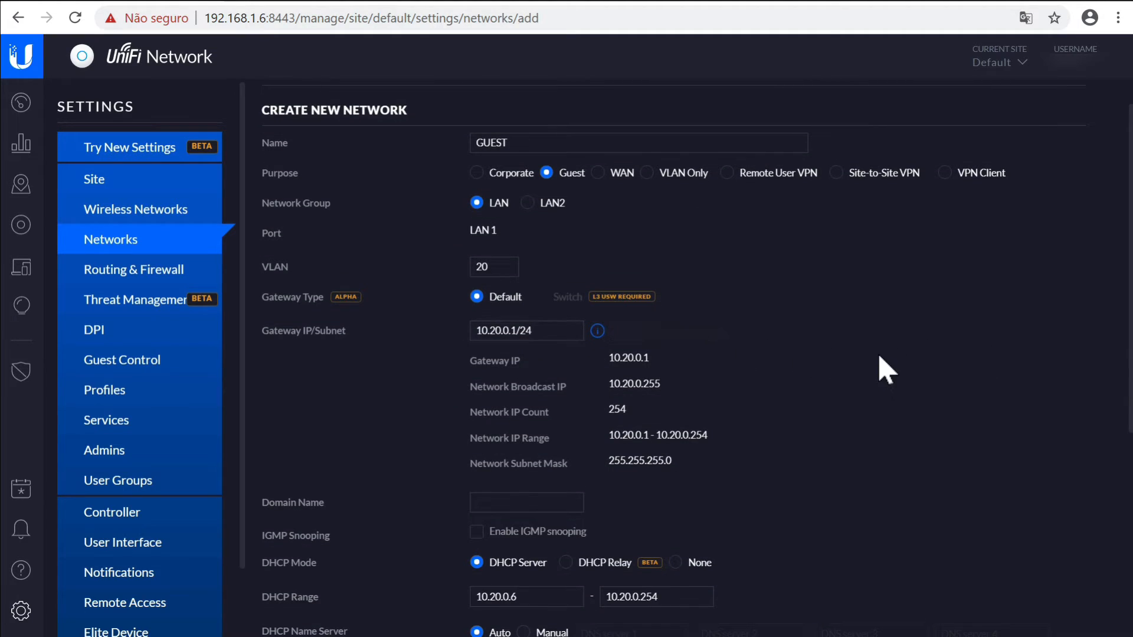
left_click_drag(1129, 310, 1113, 388)
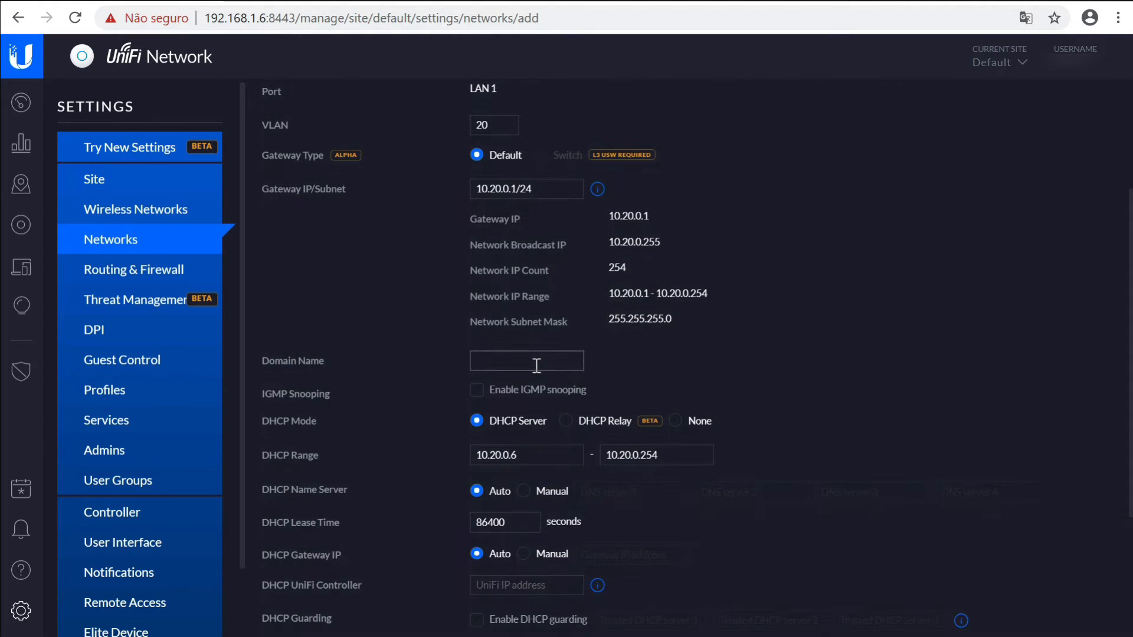
left_click_drag(1128, 253, 1110, 393)
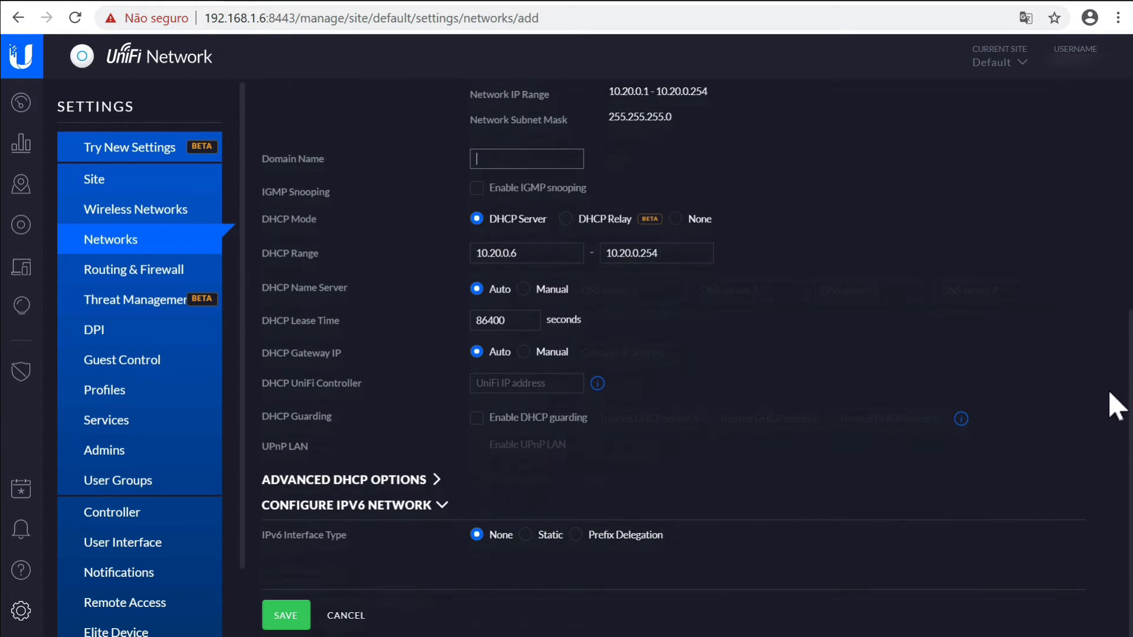
left_click(275, 617)
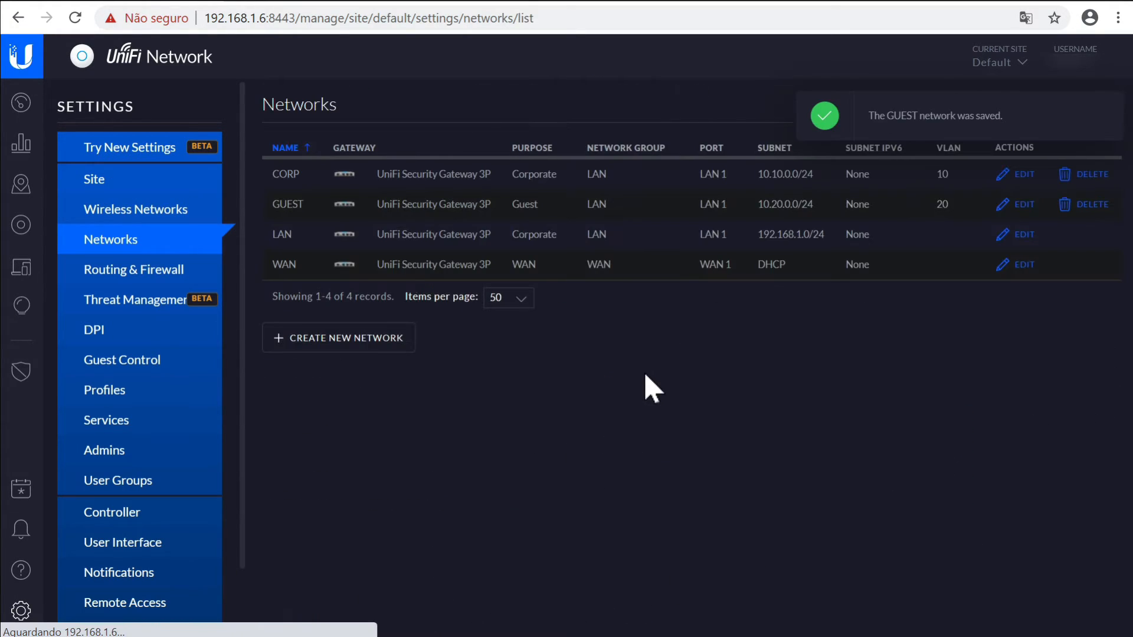
left_click(1113, 110)
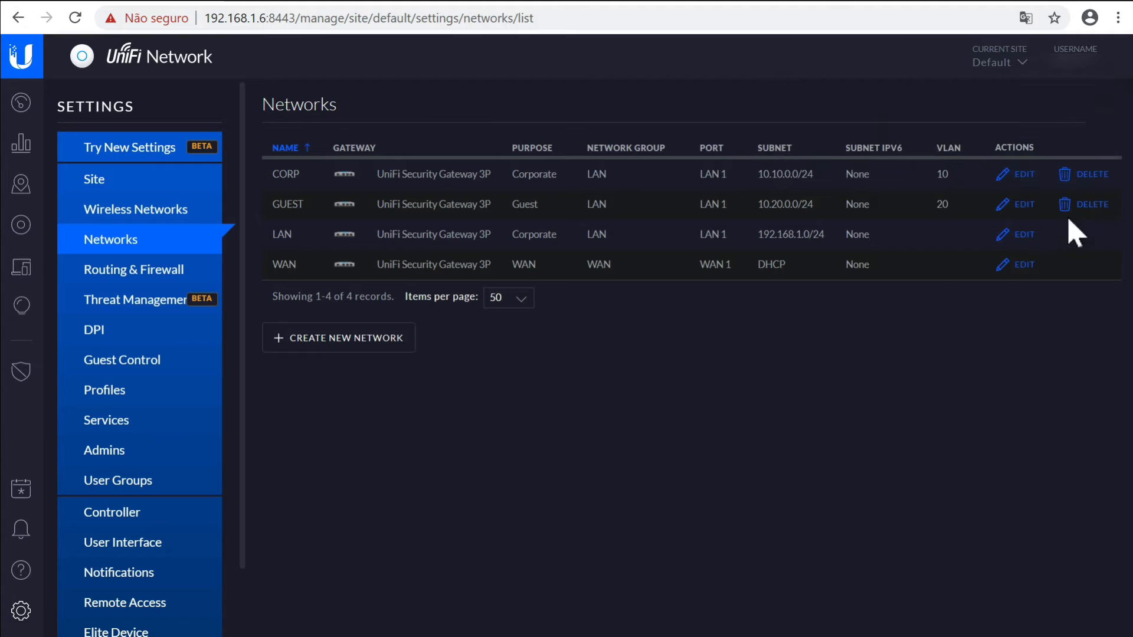
left_click(22, 226)
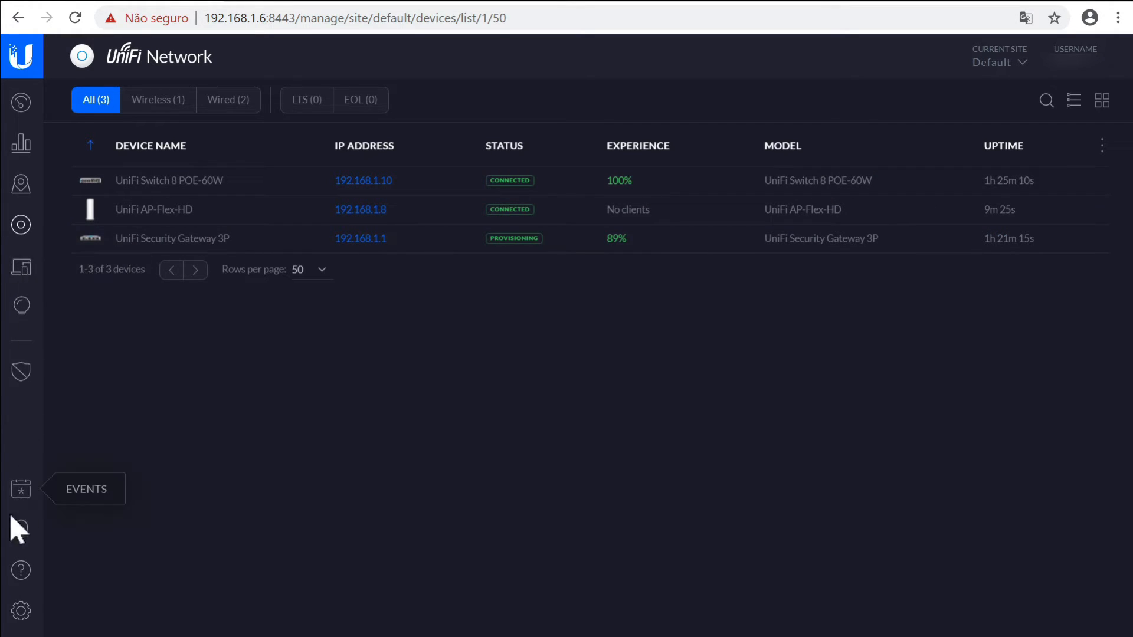
left_click(28, 624)
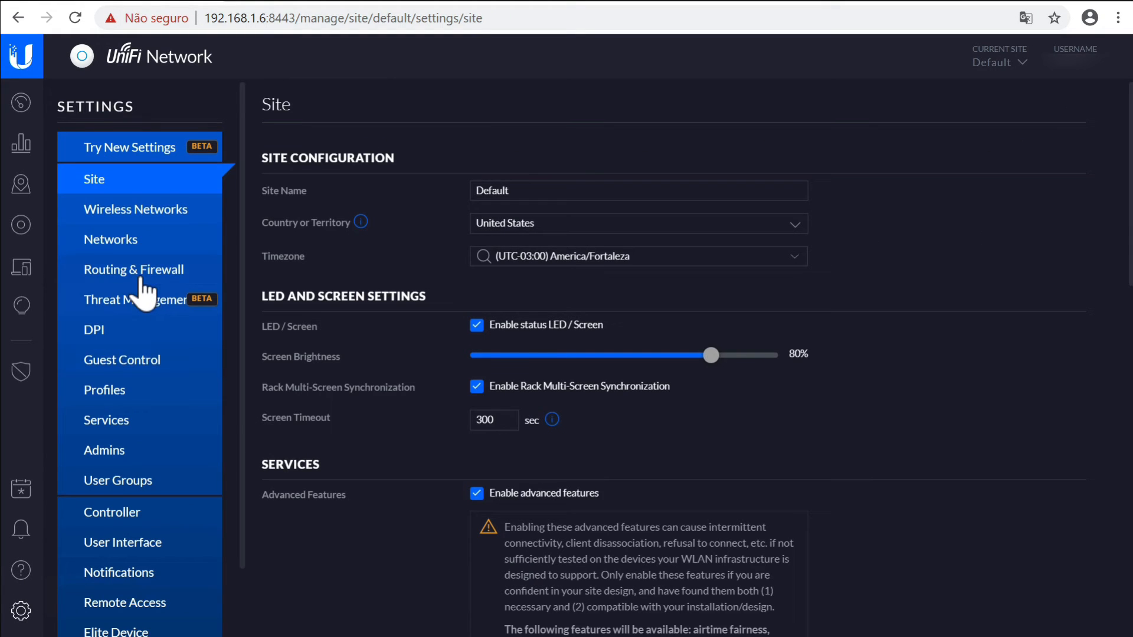
left_click(130, 247)
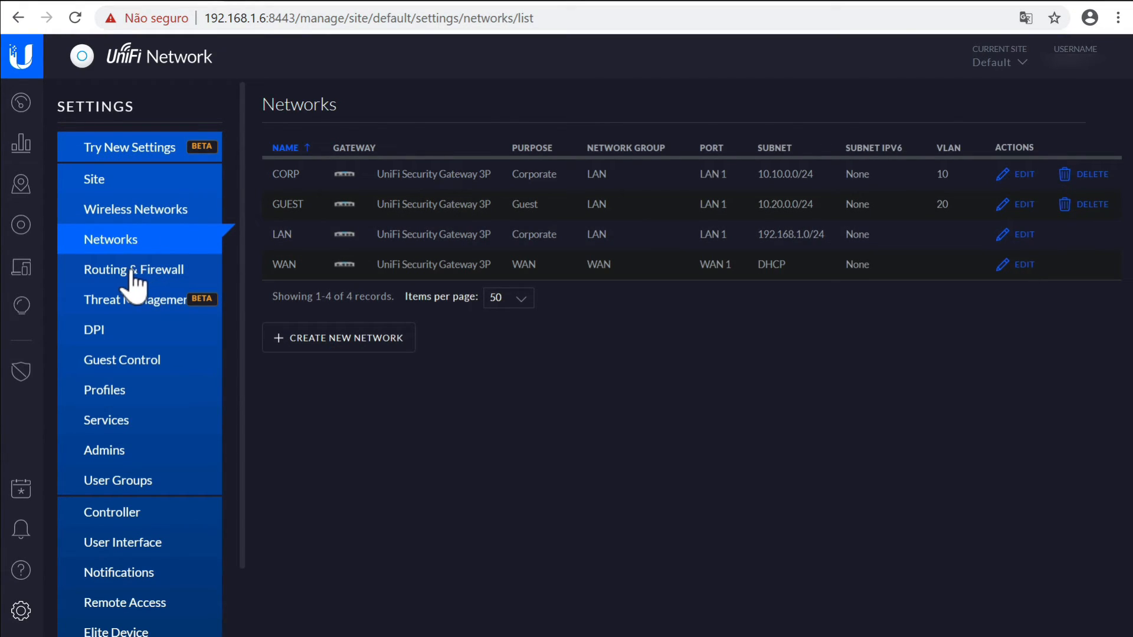
Start a new wireless network from the Wireless Networks list, leaving the WLAN group unchanged
left_click(128, 211)
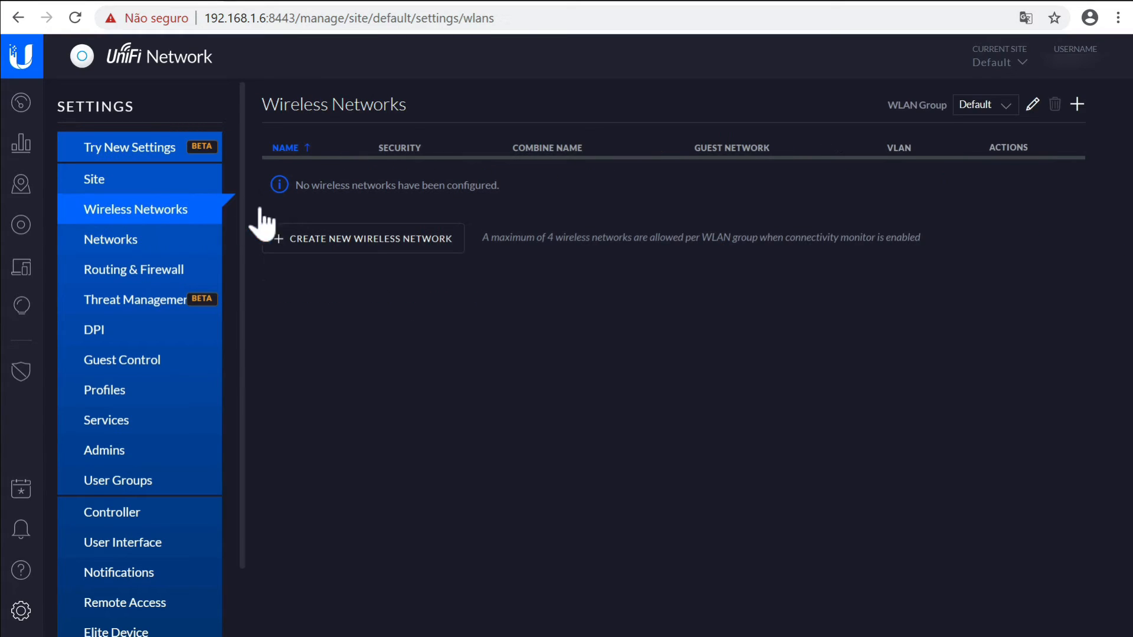
left_click(1011, 106)
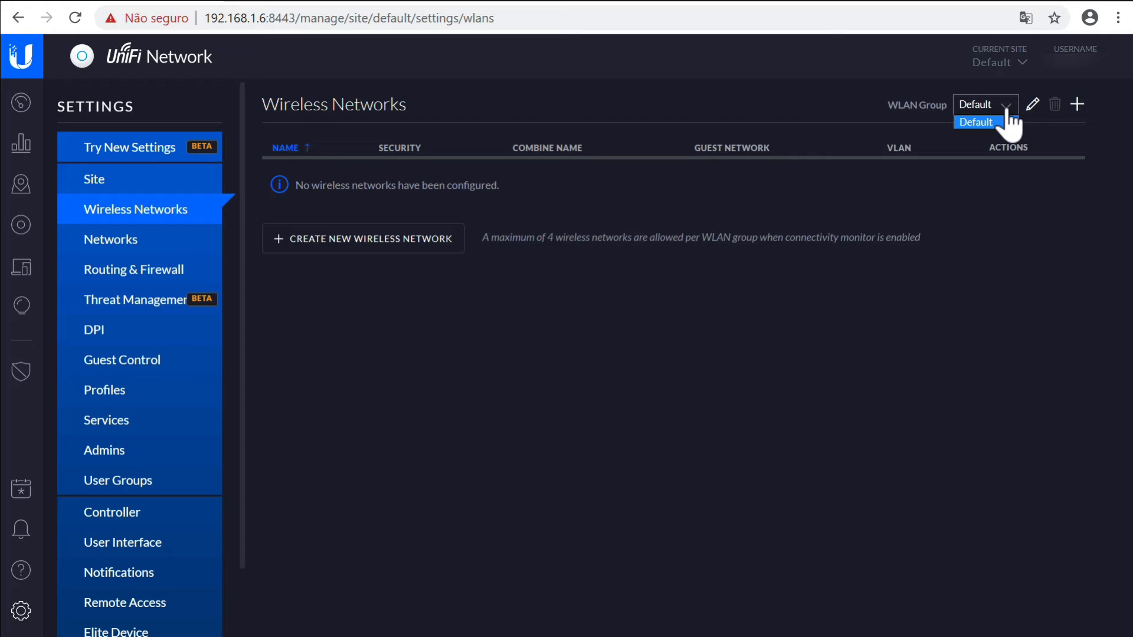
left_click(431, 193)
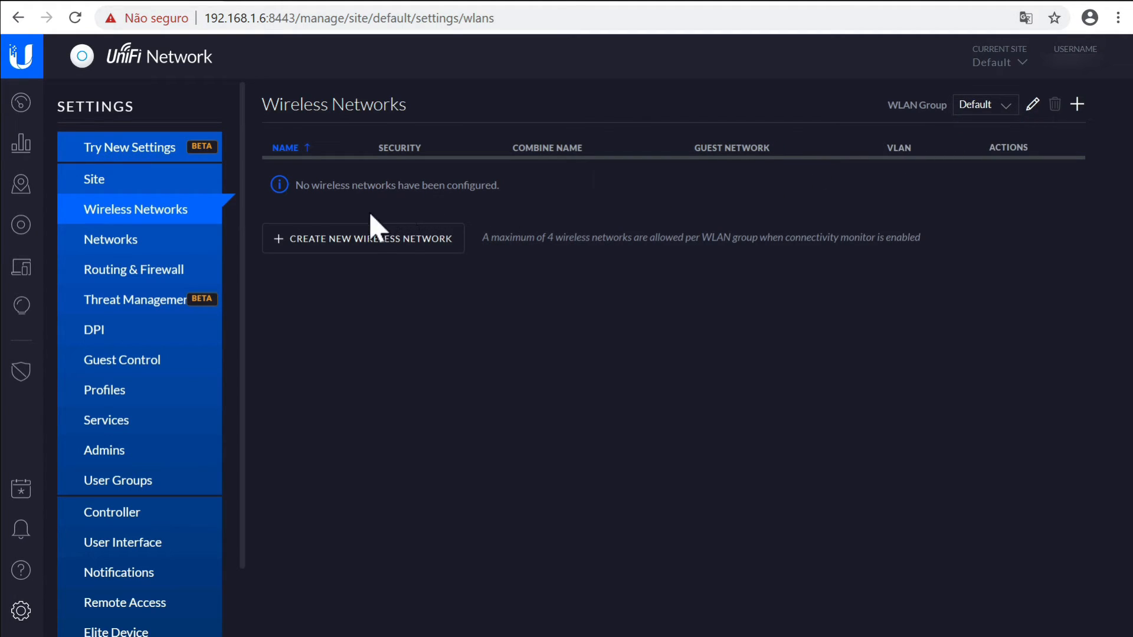
left_click(352, 250)
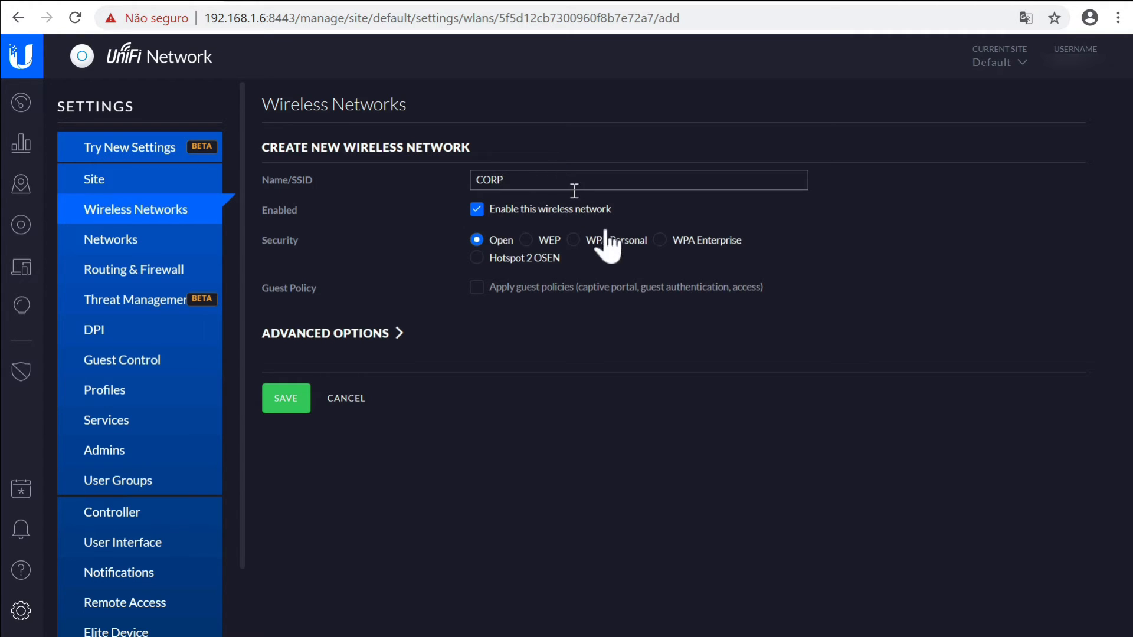
Secure the CORP wireless network with WPA Personal and a new security key
left_click(574, 240)
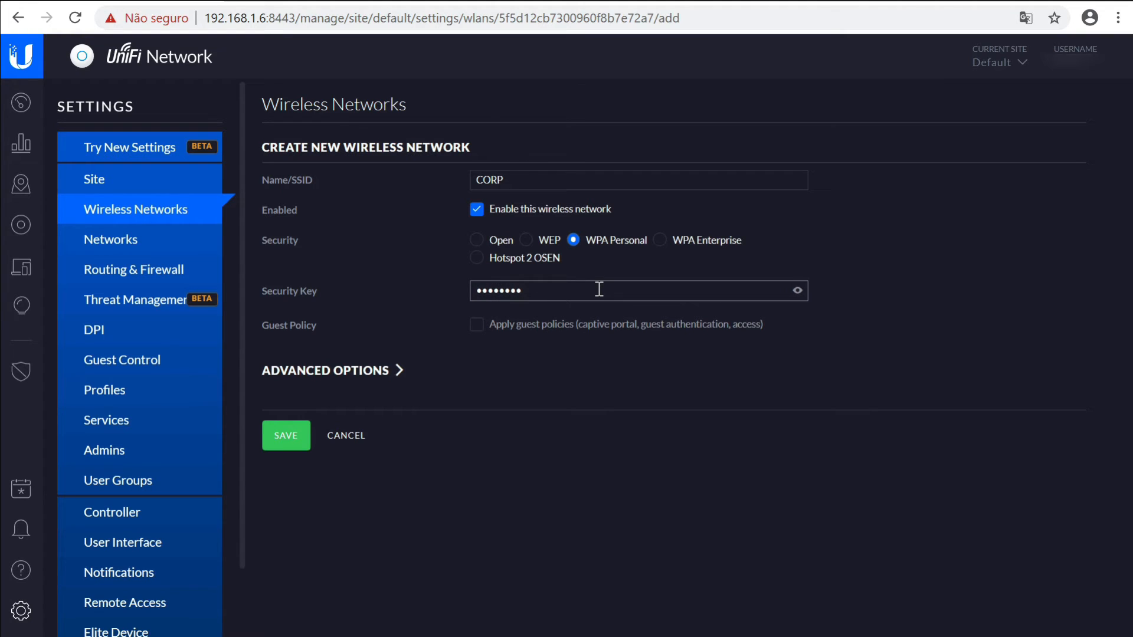
key("ctrl+a")
type("sbnt")
left_click(793, 293)
left_click(794, 292)
double_click(738, 295)
Tag the CORP wireless network with VLAN 10 in advanced settings and save it
left_click(354, 384)
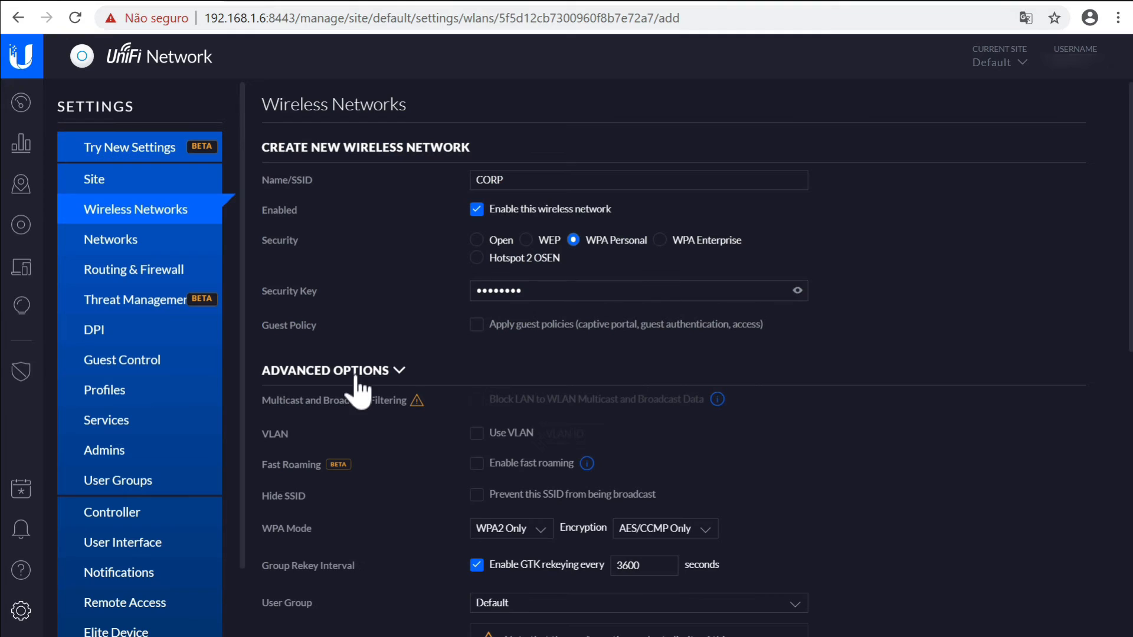
left_click(482, 437)
left_click(579, 435)
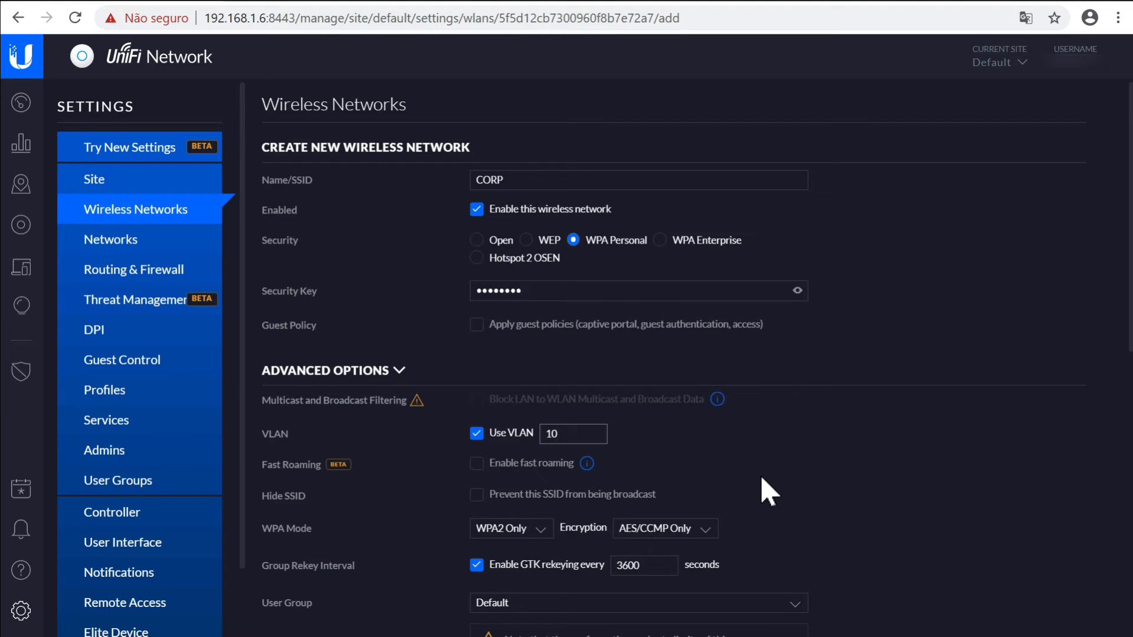
scroll(767, 493, "down", 6)
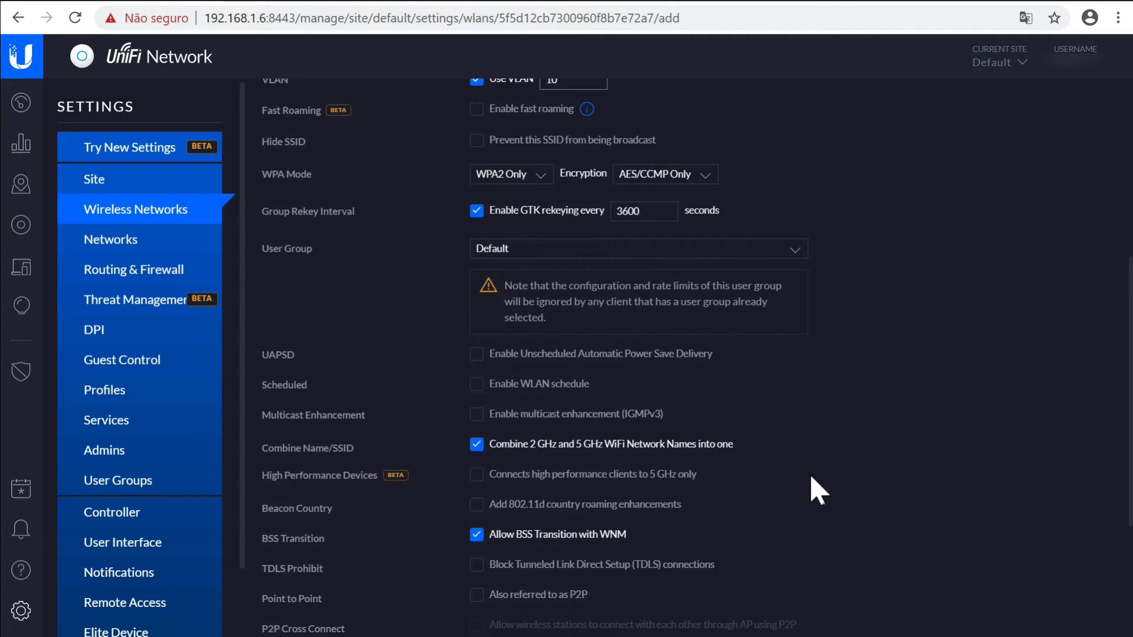
scroll(818, 490, "down", 4)
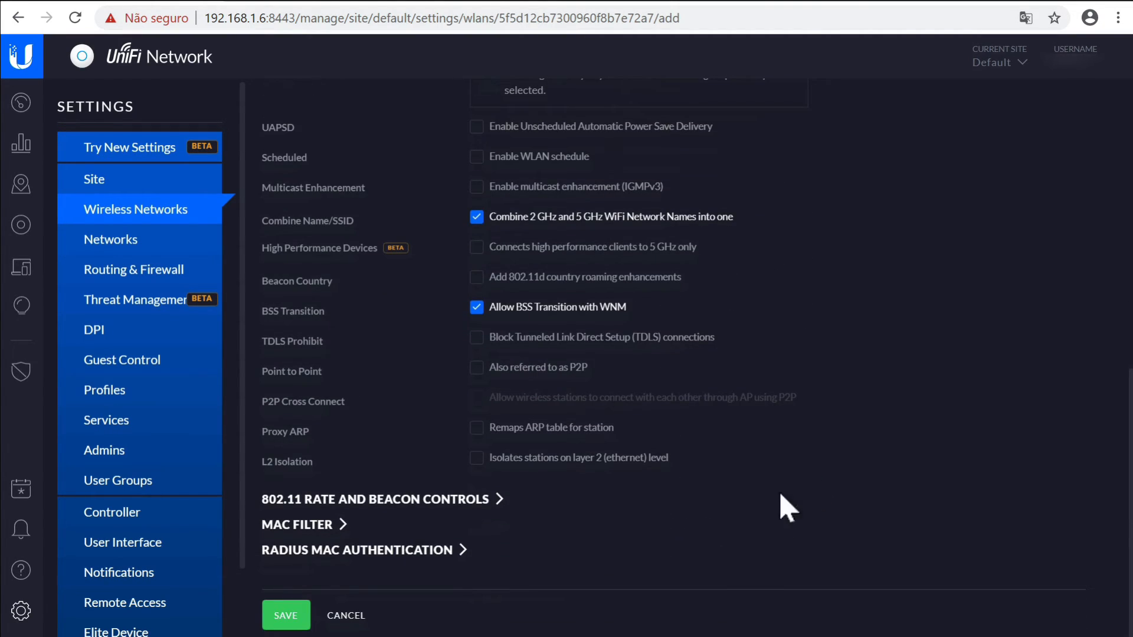
left_click(294, 617)
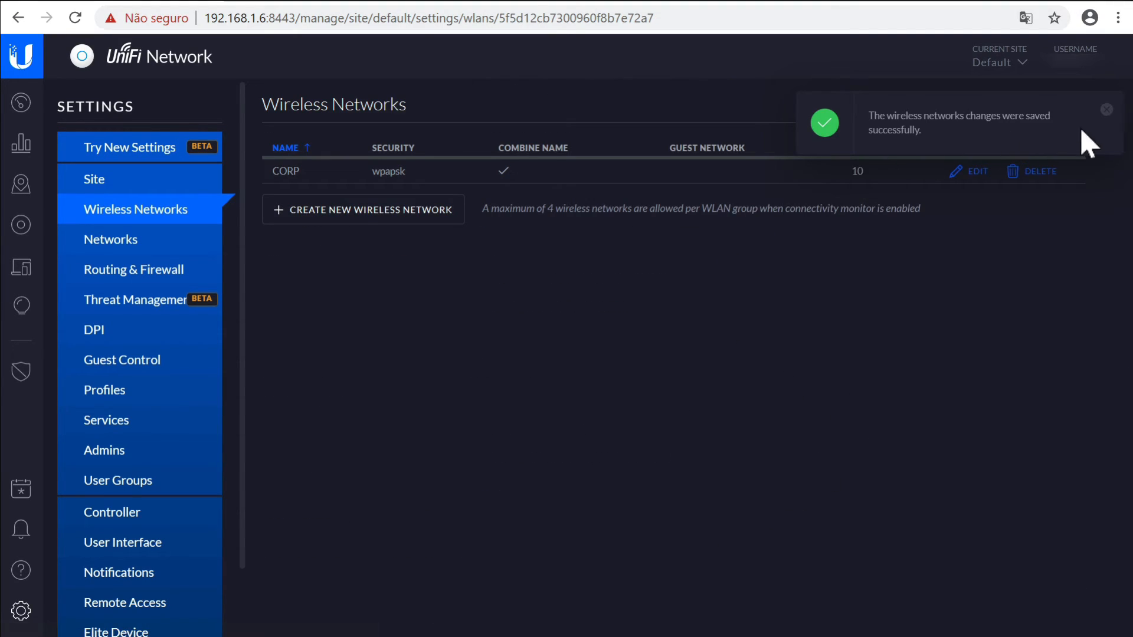
Dismiss the save notice and check the existing networks' VLANs before starting a second wireless network
left_click(1104, 112)
left_click(369, 212)
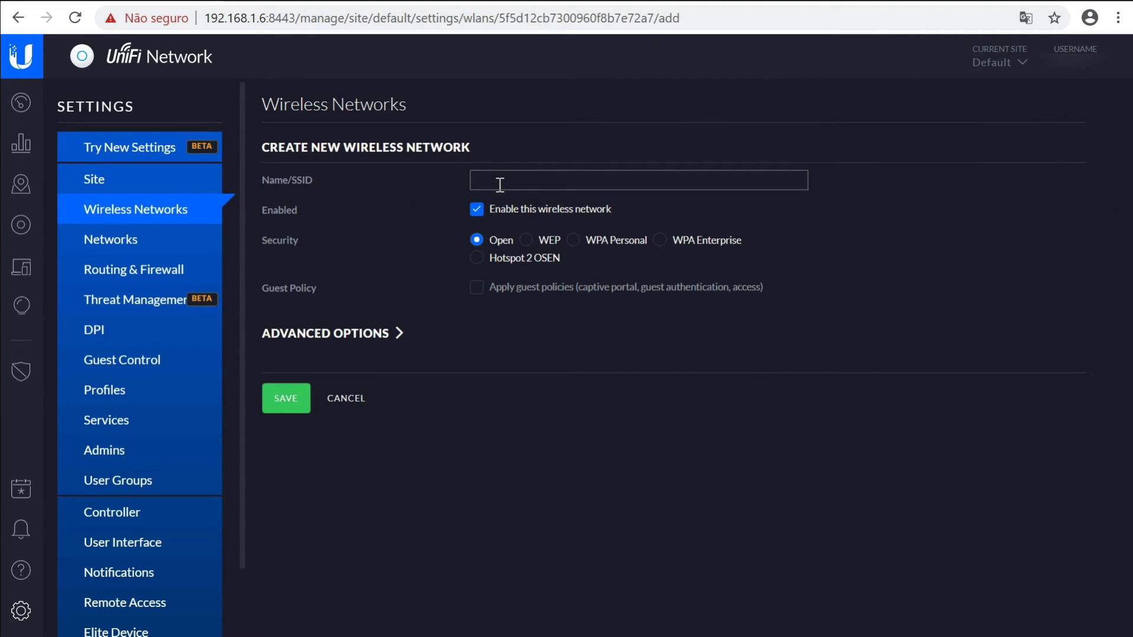
left_click(130, 230)
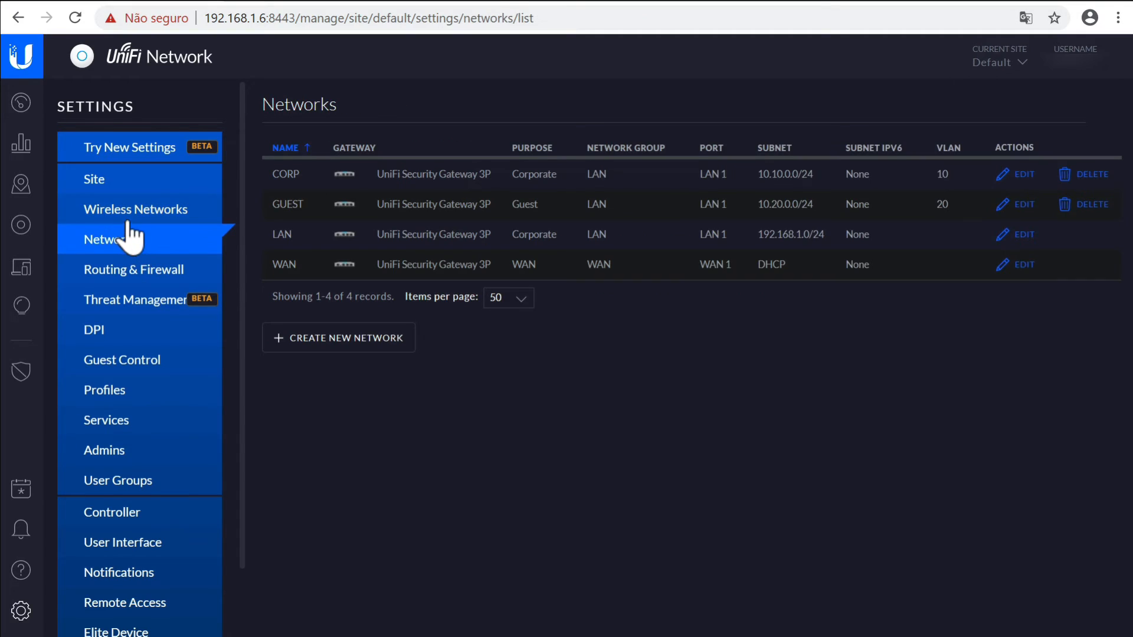
left_click(180, 214)
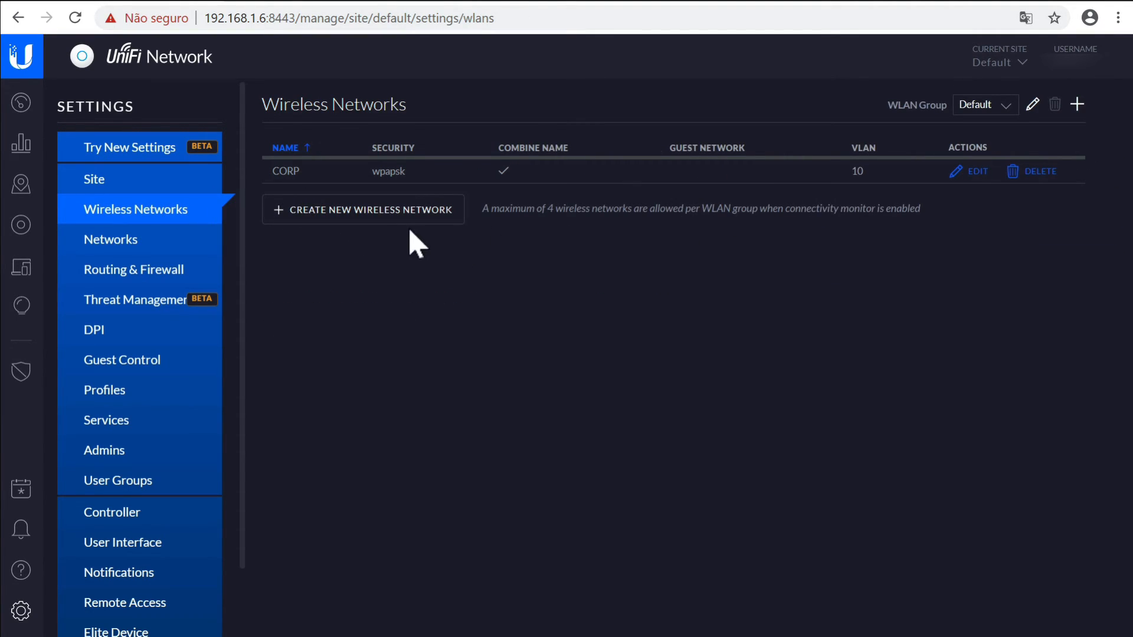
left_click(391, 219)
Name the new wireless network GUEST and apply guest policies to it
left_click(496, 184)
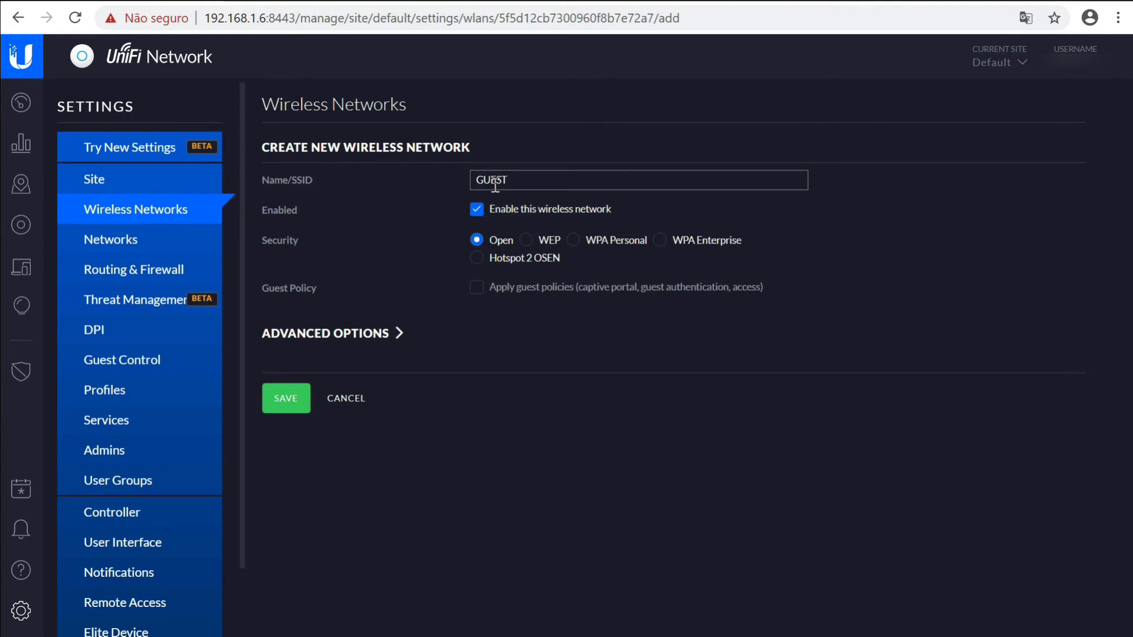
left_click(478, 288)
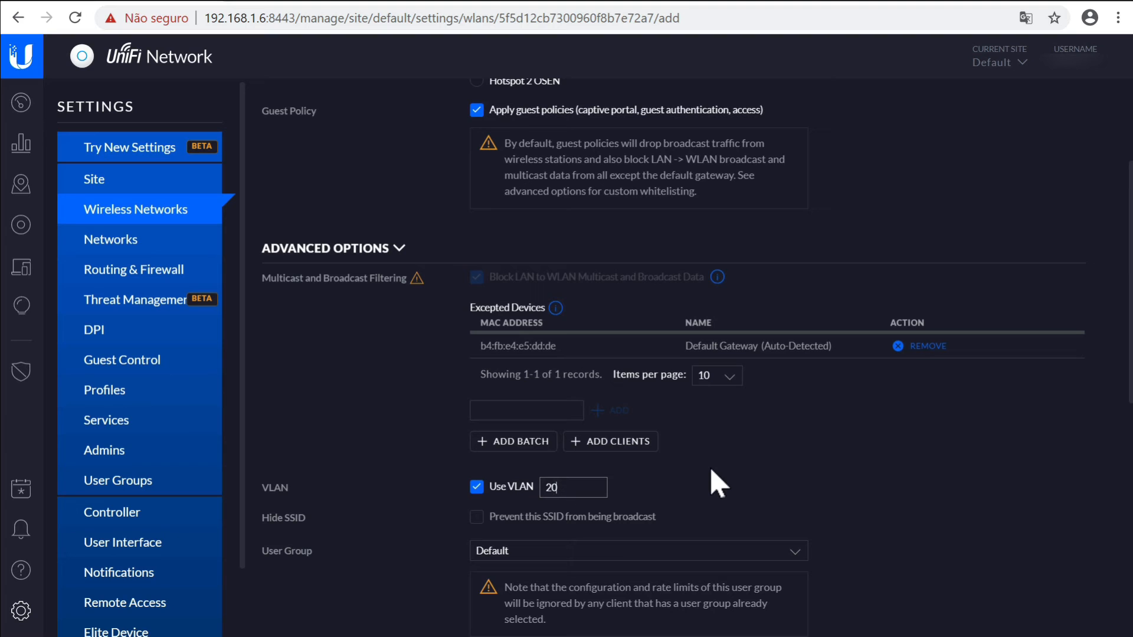
scroll(717, 483, "up", 3)
scroll(692, 487, "down", 6)
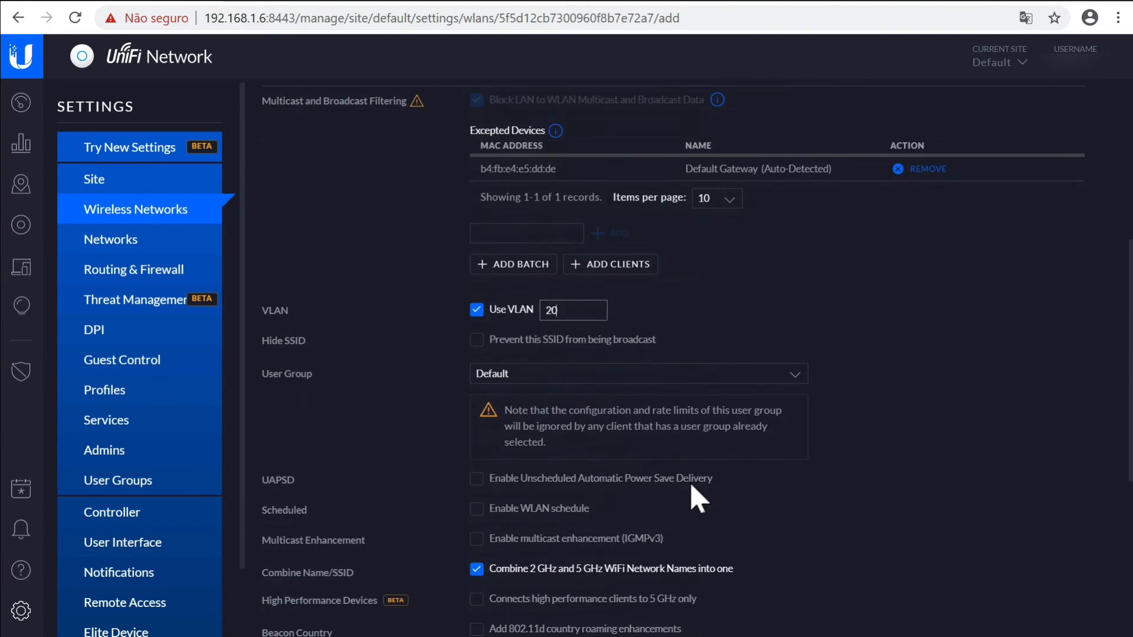
scroll(697, 498, "down", 6)
scroll(698, 499, "up", 12)
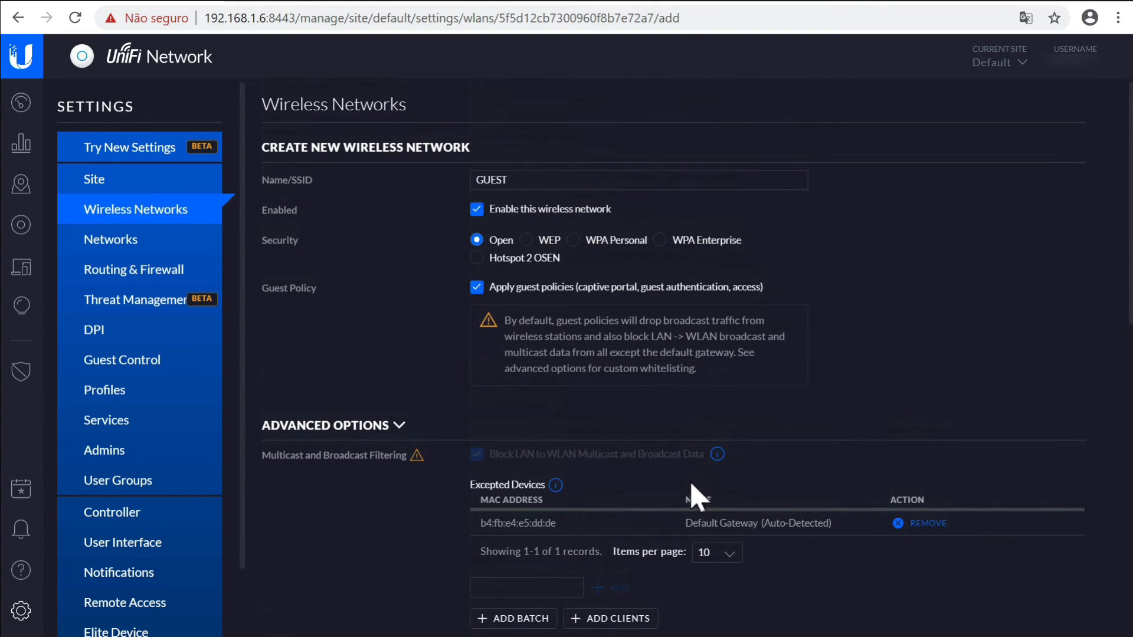
Secure GUEST with WPA Personal and a security key, set VLAN 20, and save it
left_click(586, 244)
left_click(596, 292)
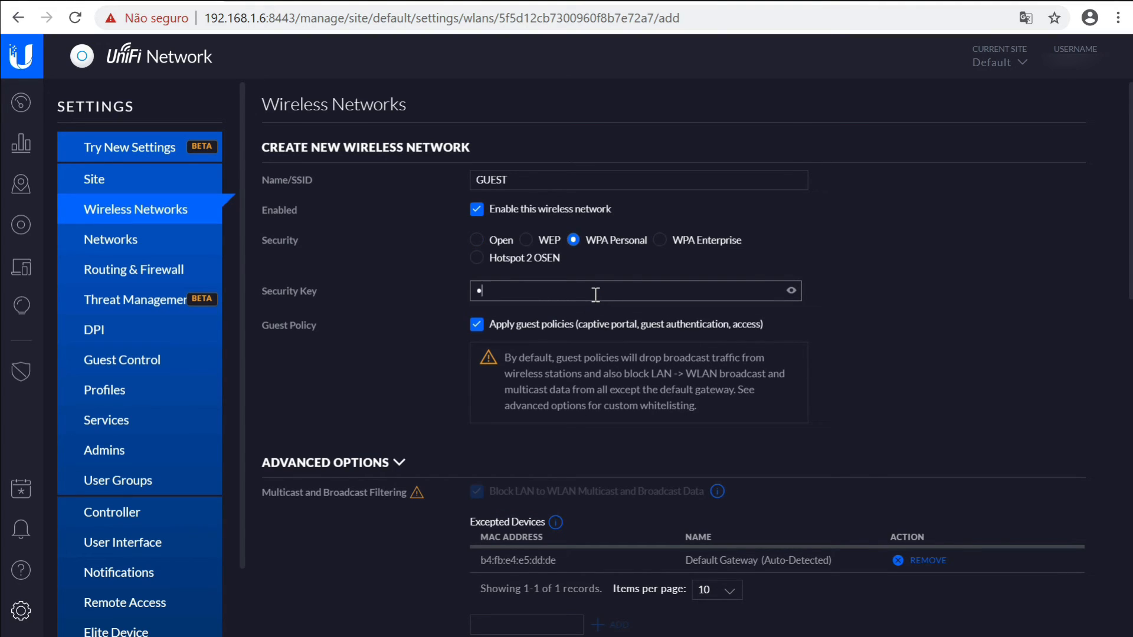
type("12345678")
scroll(392, 576, "down", 3)
scroll(392, 576, "down", 2)
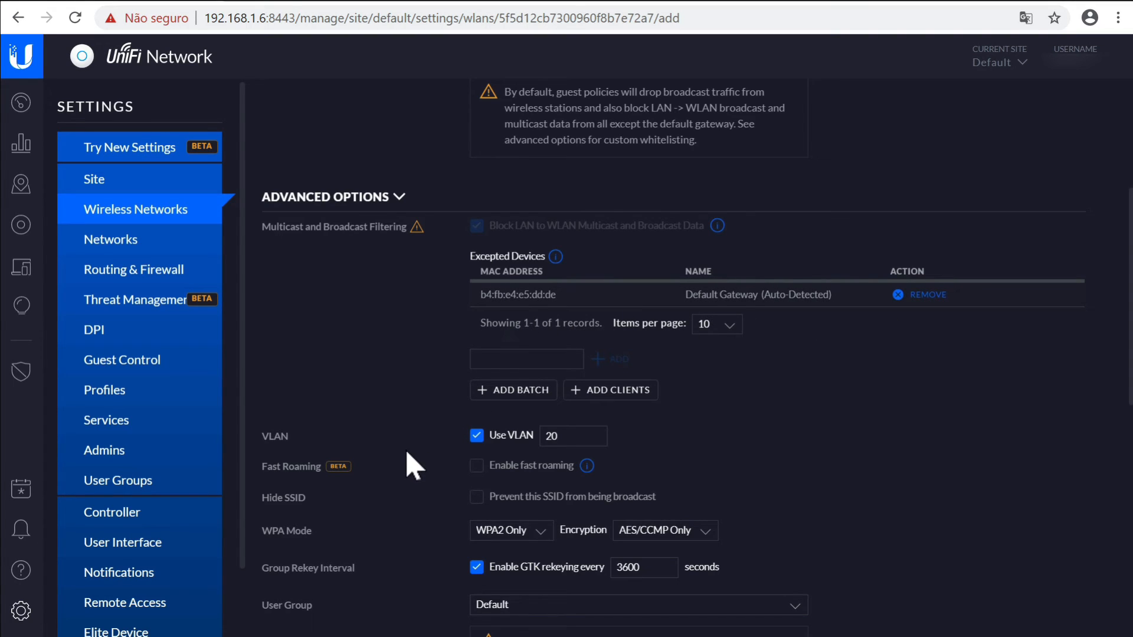
scroll(413, 472, "down", 10)
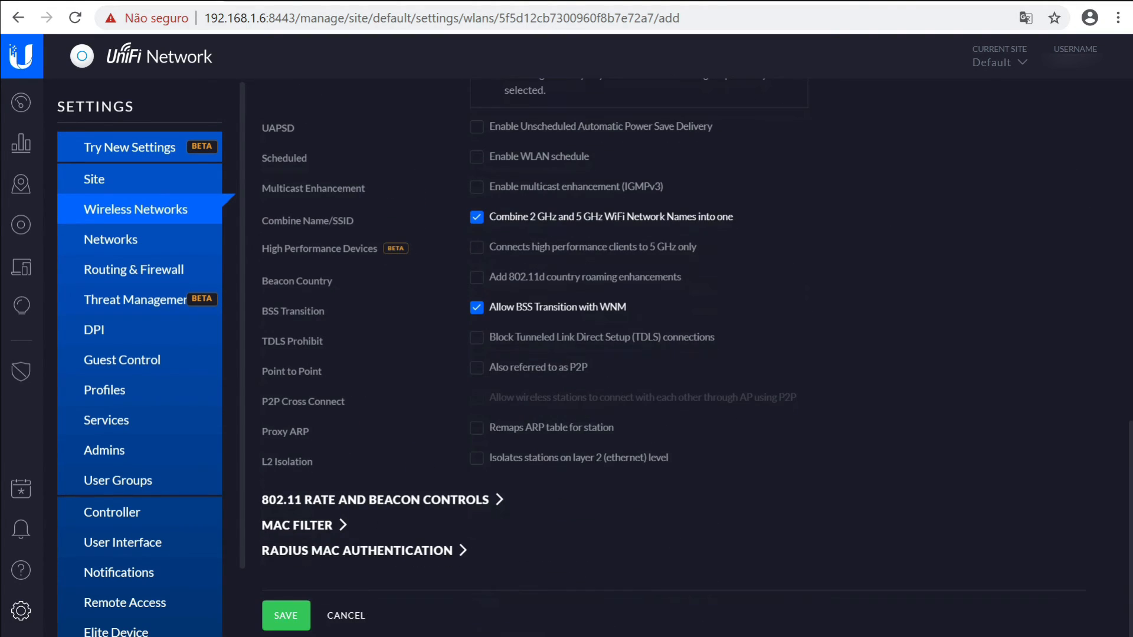
left_click(289, 616)
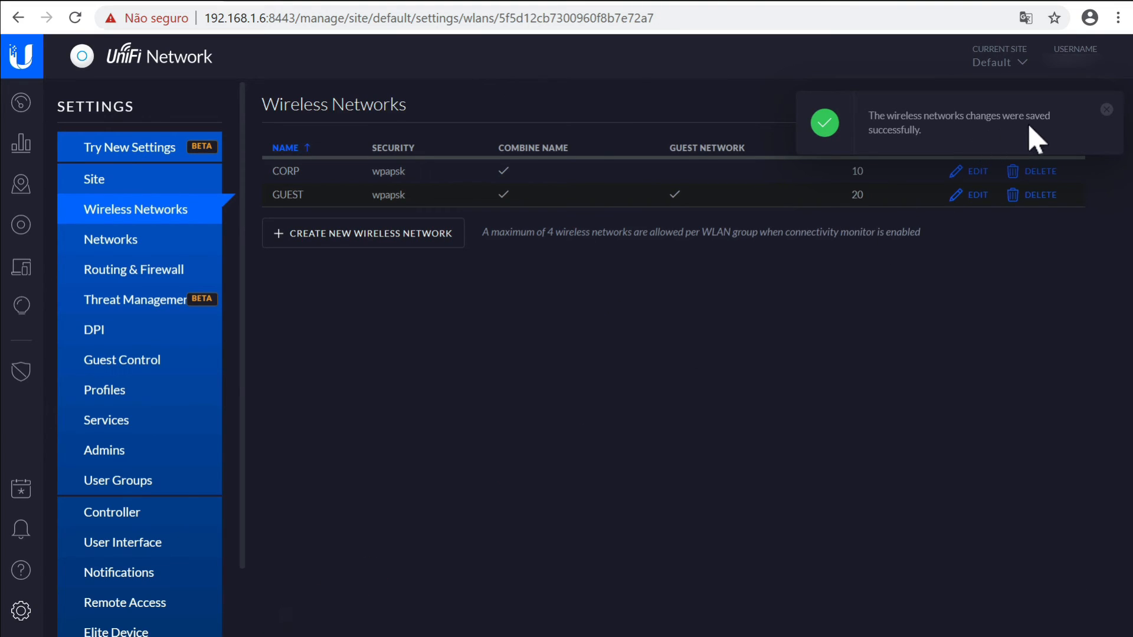
Dismiss the notification and leave Settings to check the iPhone connected to CORP at 10.10.0.6
left_click(1107, 109)
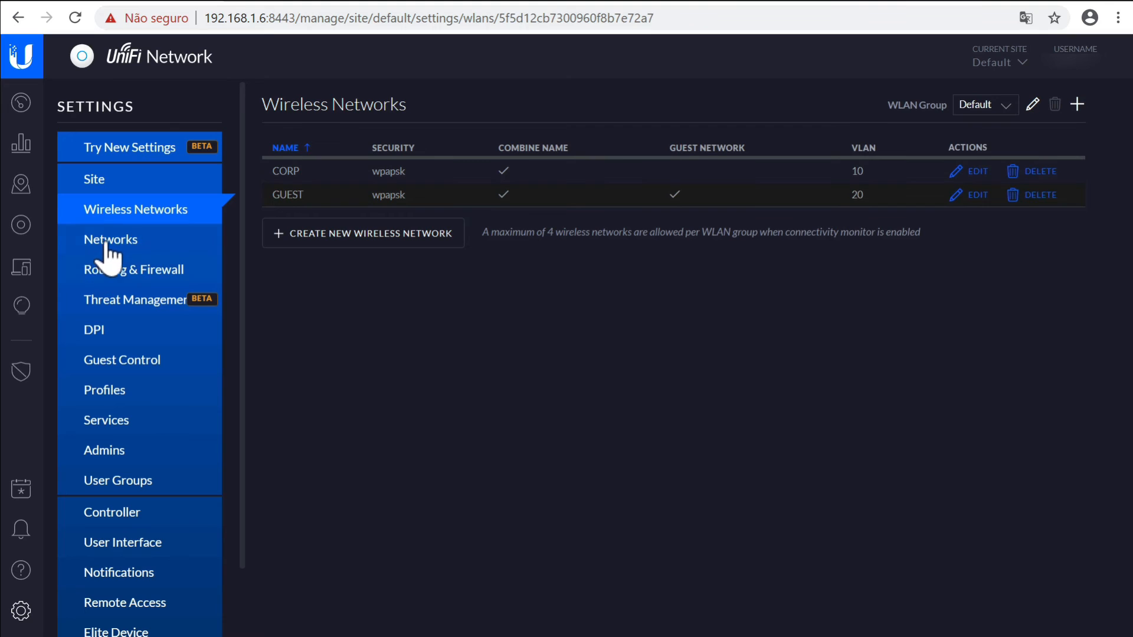
left_click(23, 226)
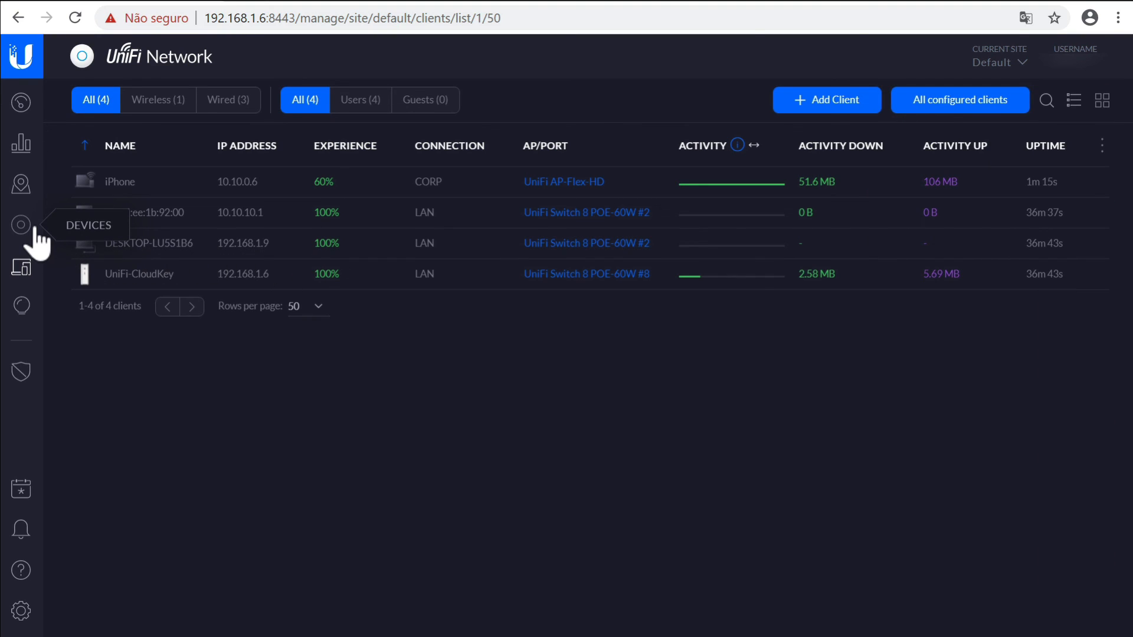
Go through Devices and Dashboard to the Traffic Stats page totalling 178 MB by category
left_click(22, 225)
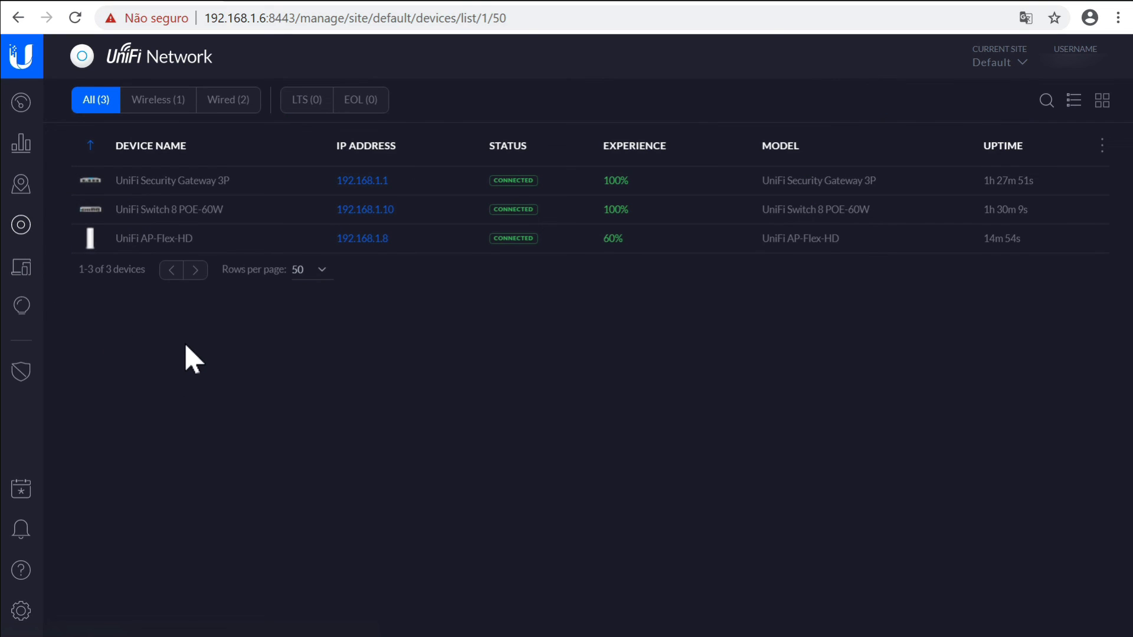
left_click(23, 103)
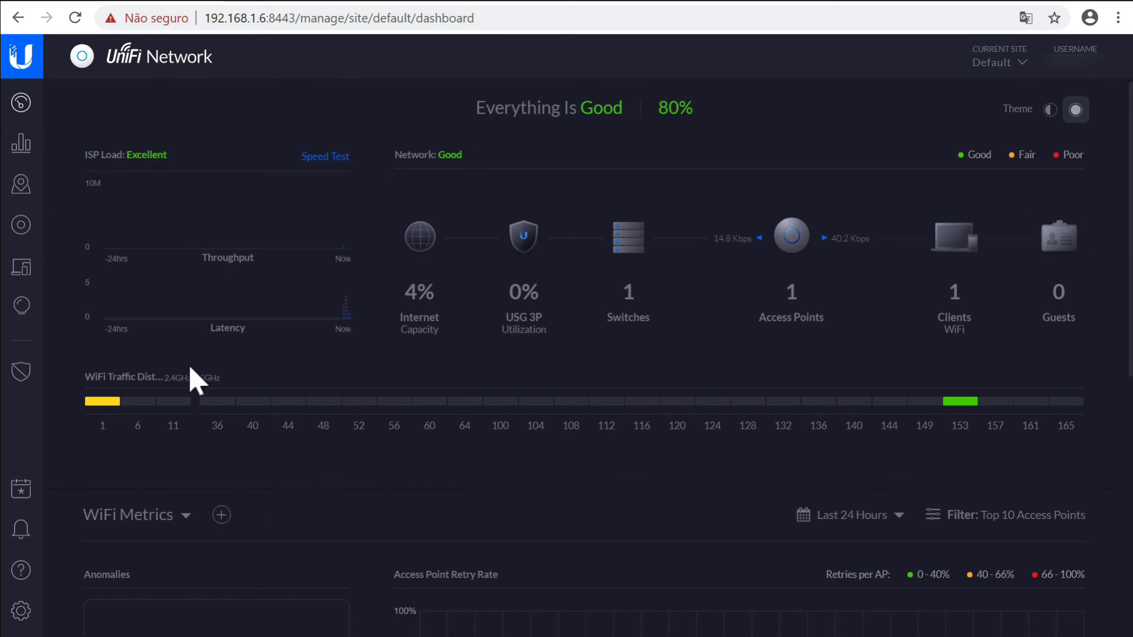
left_click(34, 154)
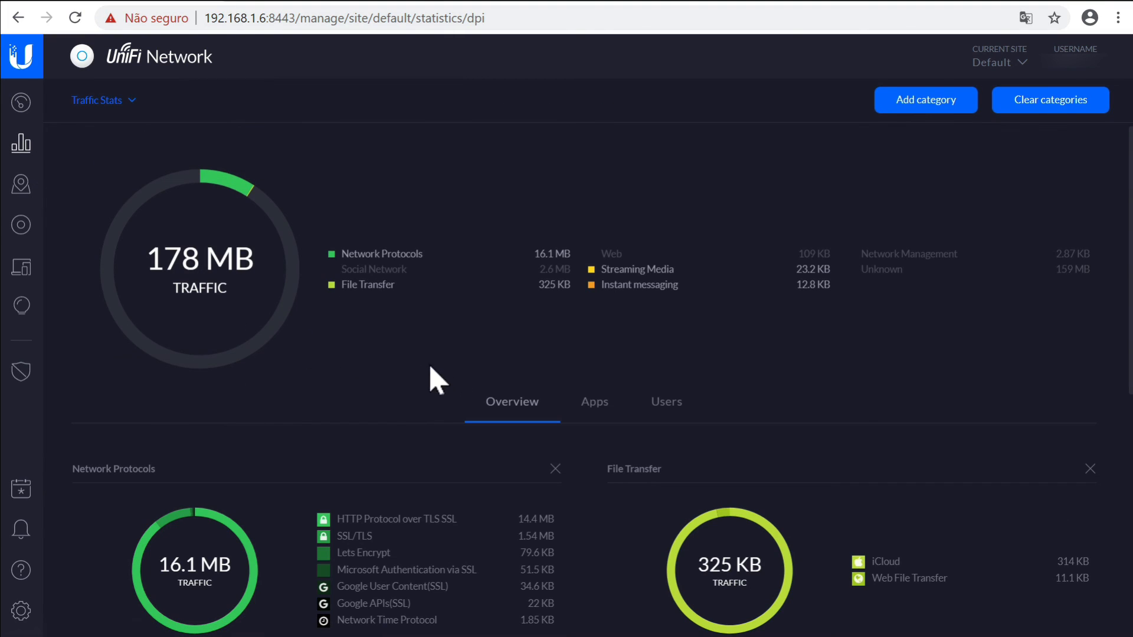